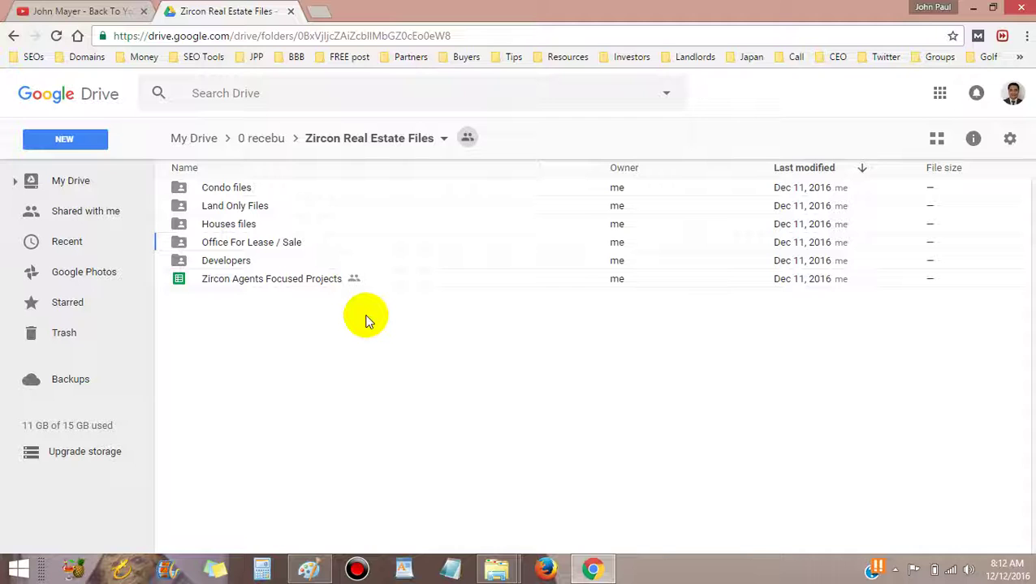
- Examine the list of people the Zircon Real Estate Files folder is shared with, down to its last entry
{"action": "left_click", "coordinate": [467, 139]}
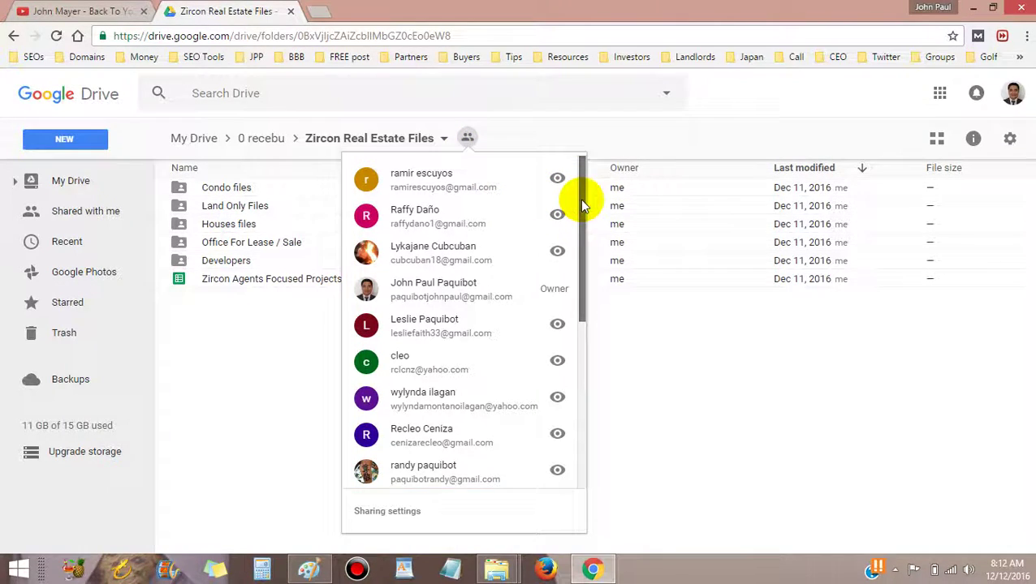
{"action": "scroll", "coordinate": [576, 219], "scroll_direction": "down", "scroll_amount": 1}
{"action": "left_click_drag", "start_coordinate": [574, 238], "coordinate": [586, 386]}
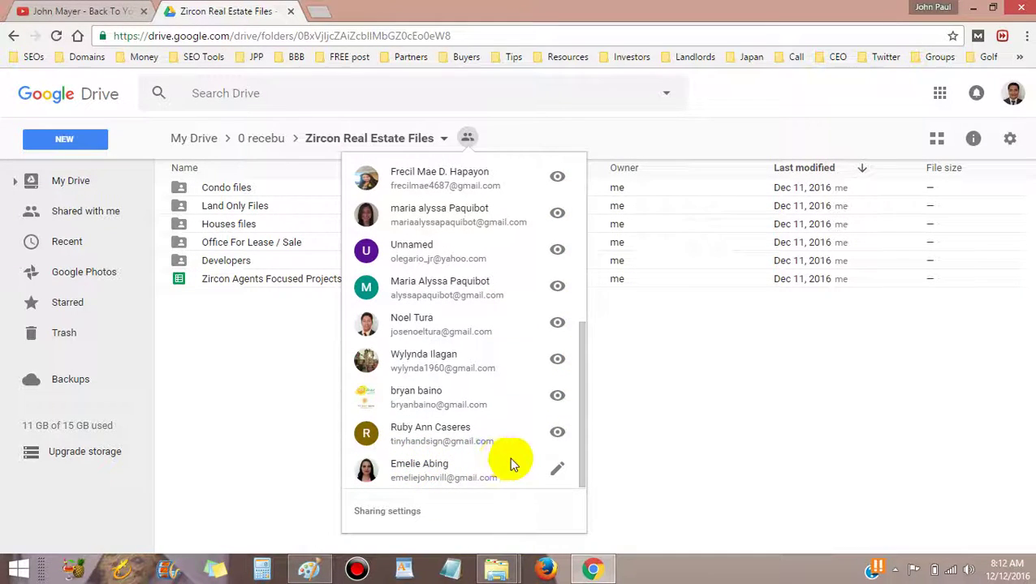
{"action": "left_click", "coordinate": [413, 479]}
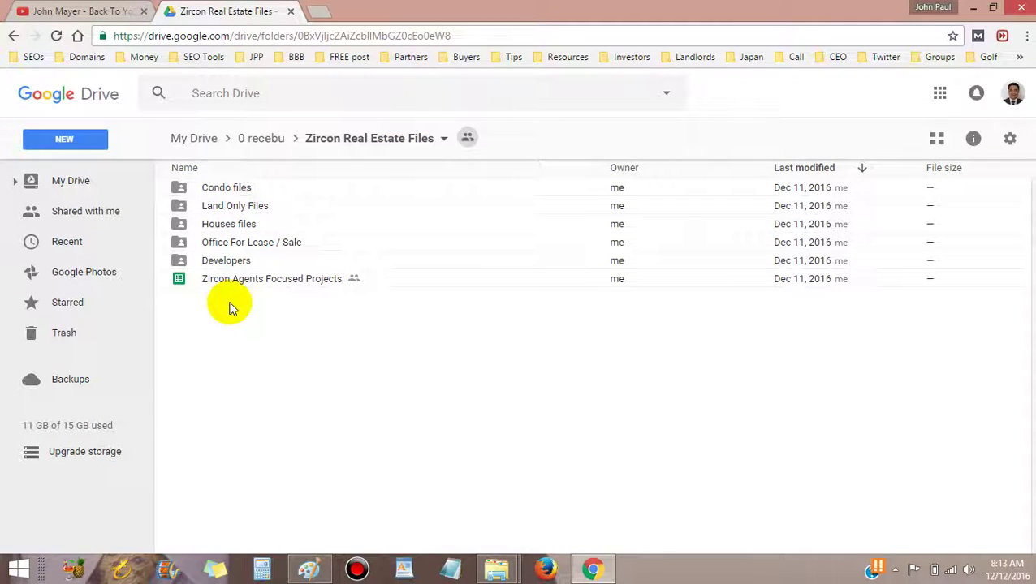
- Open the Astele folder inside Houses files, under Lapu Lapu City
{"action": "left_click", "coordinate": [248, 228]}
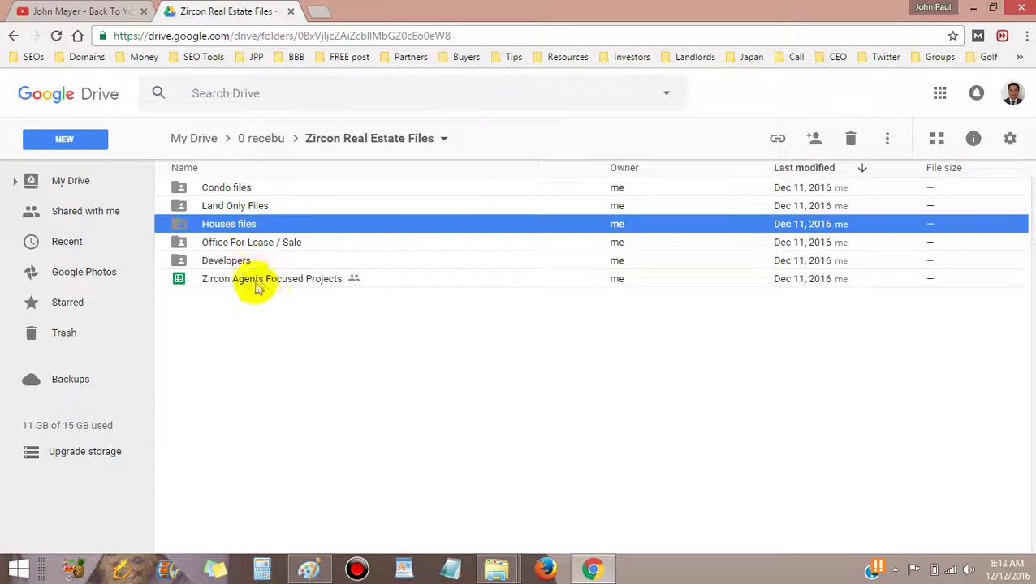
{"action": "left_click", "coordinate": [296, 283]}
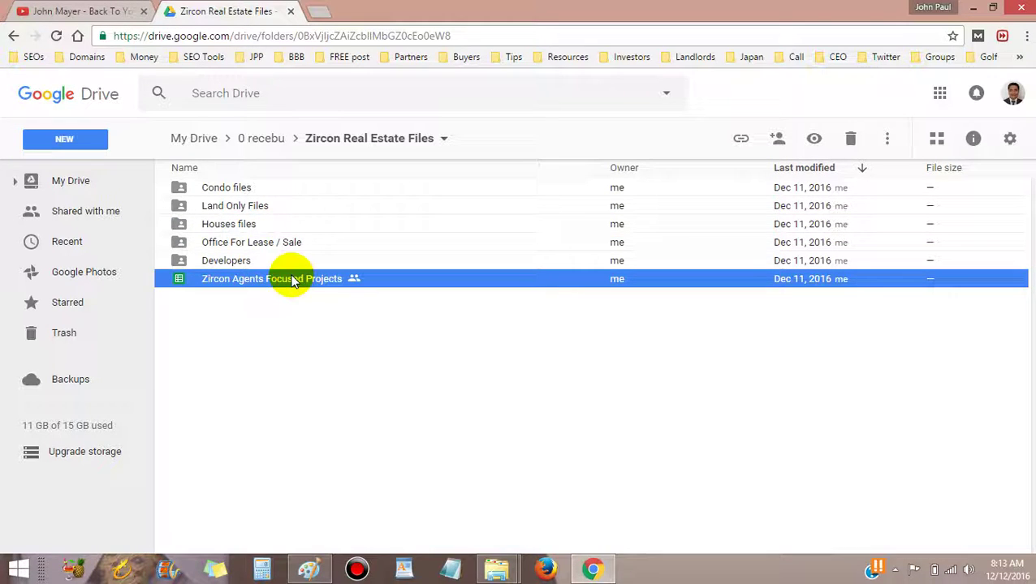
{"action": "left_click", "coordinate": [241, 226]}
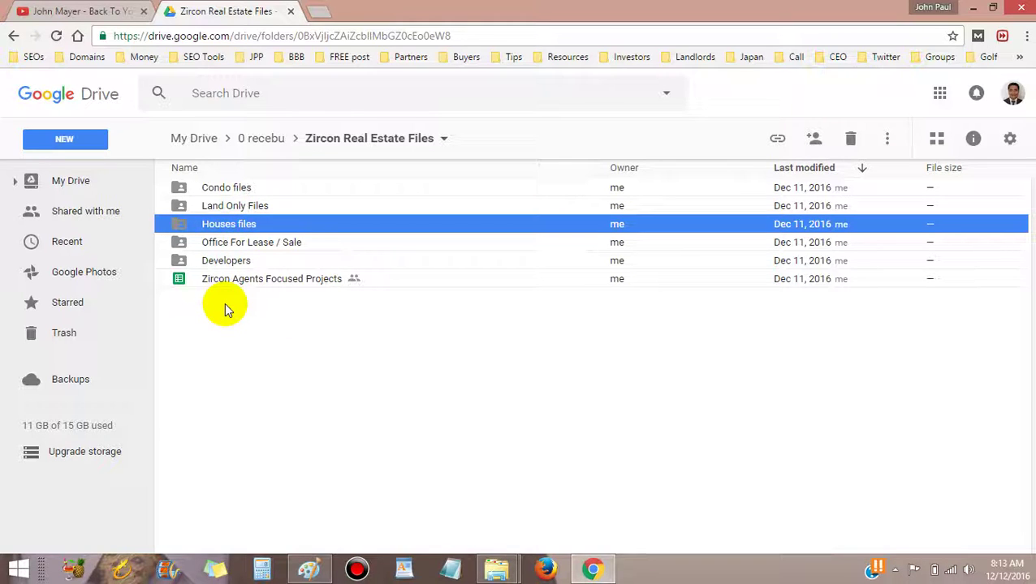
{"action": "double_click", "coordinate": [236, 229]}
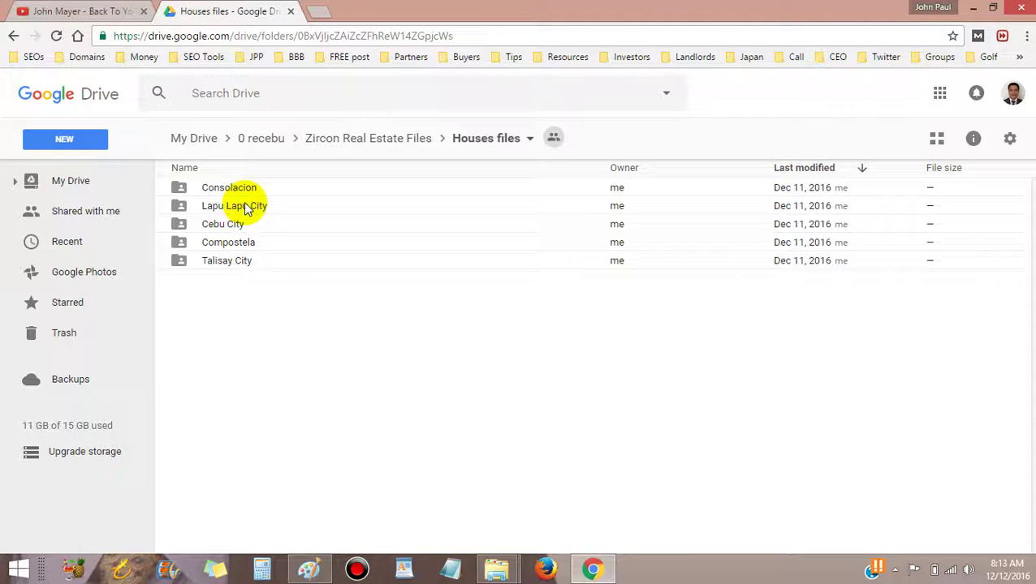
{"action": "left_click", "coordinate": [244, 205]}
{"action": "double_click", "coordinate": [245, 207]}
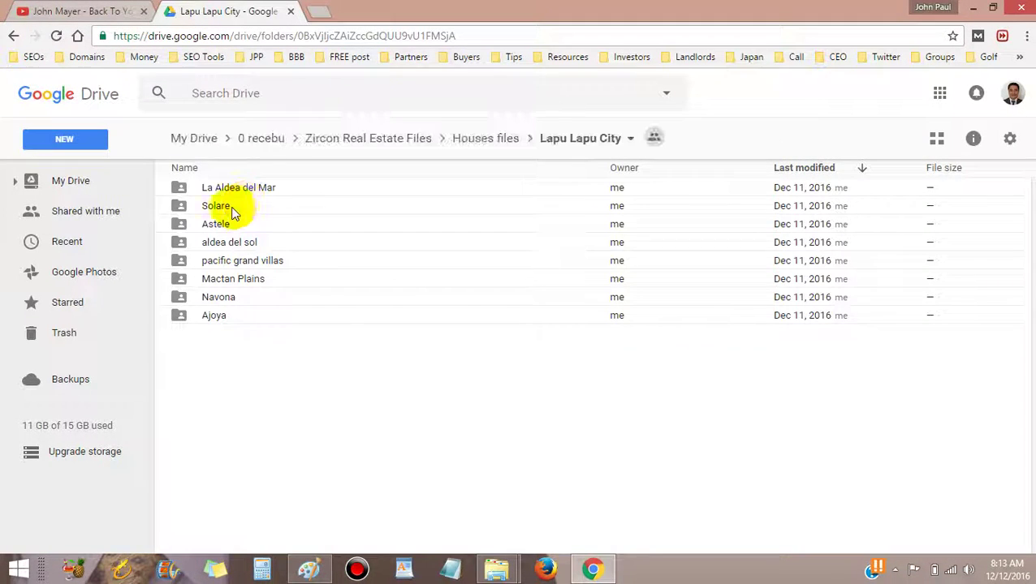
{"action": "double_click", "coordinate": [217, 225]}
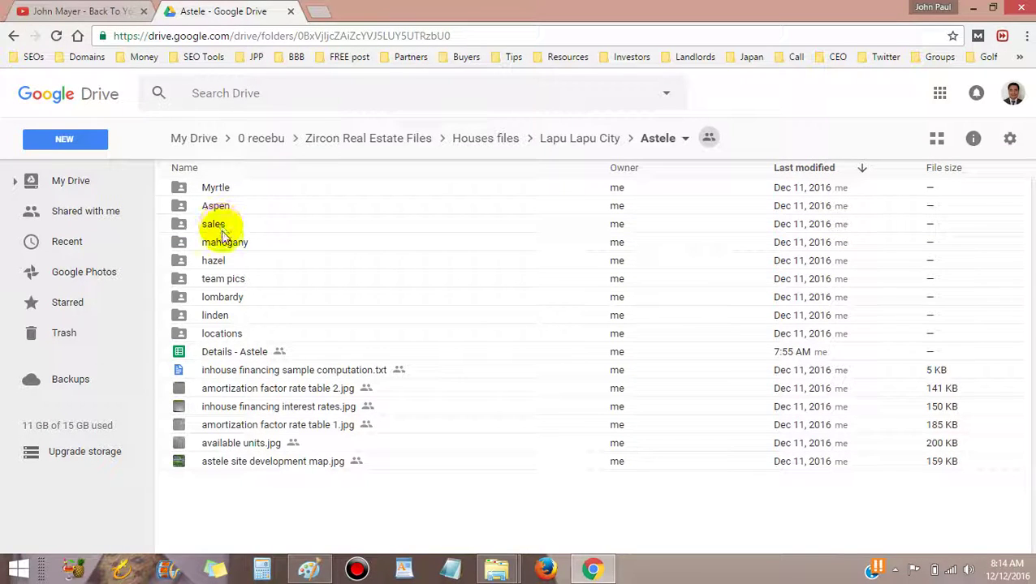
- Open the Details - Astele spreadsheet and reload it
{"action": "left_click", "coordinate": [245, 355]}
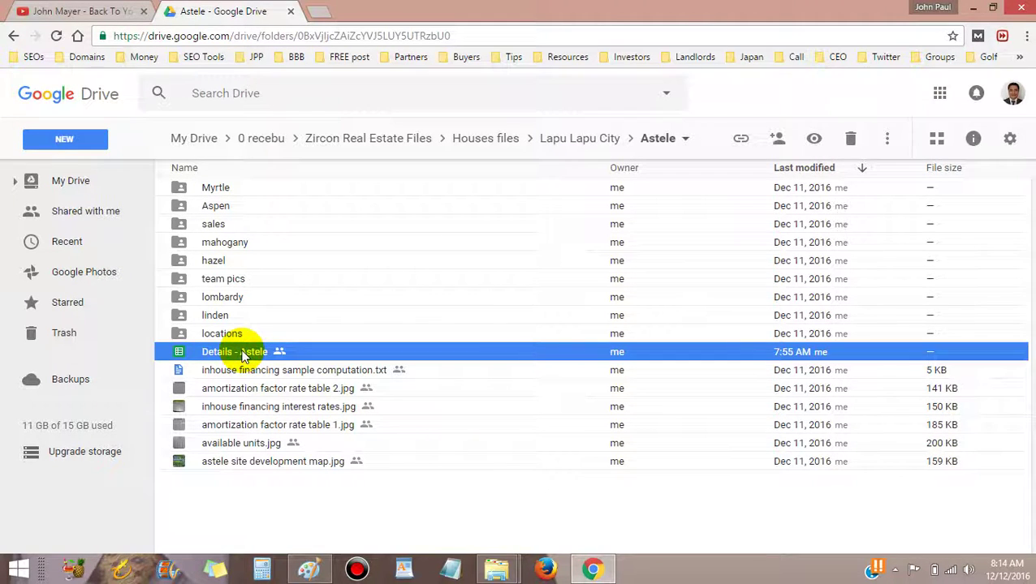
{"action": "double_click", "coordinate": [242, 356]}
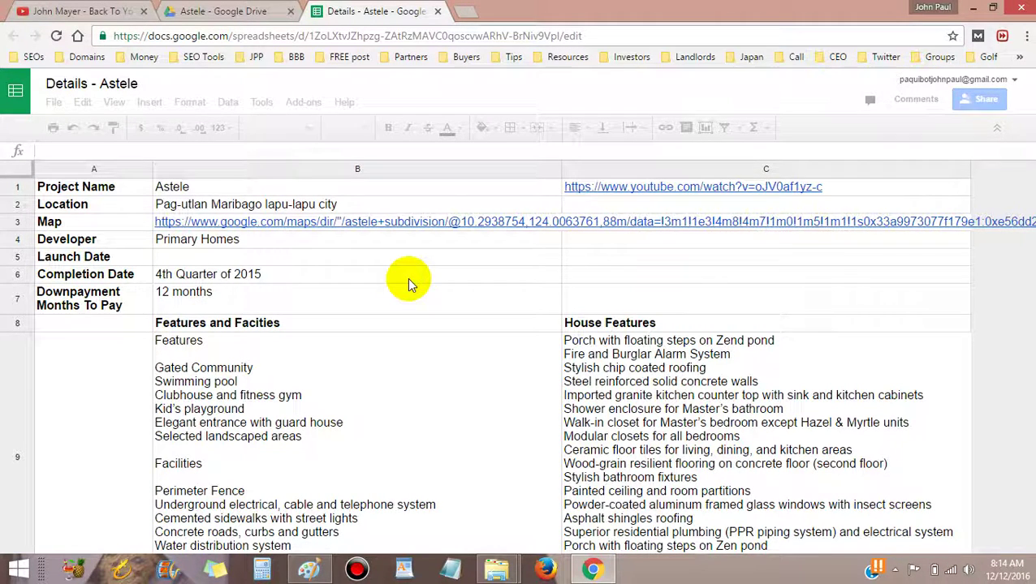
{"action": "key", "text": "F5"}
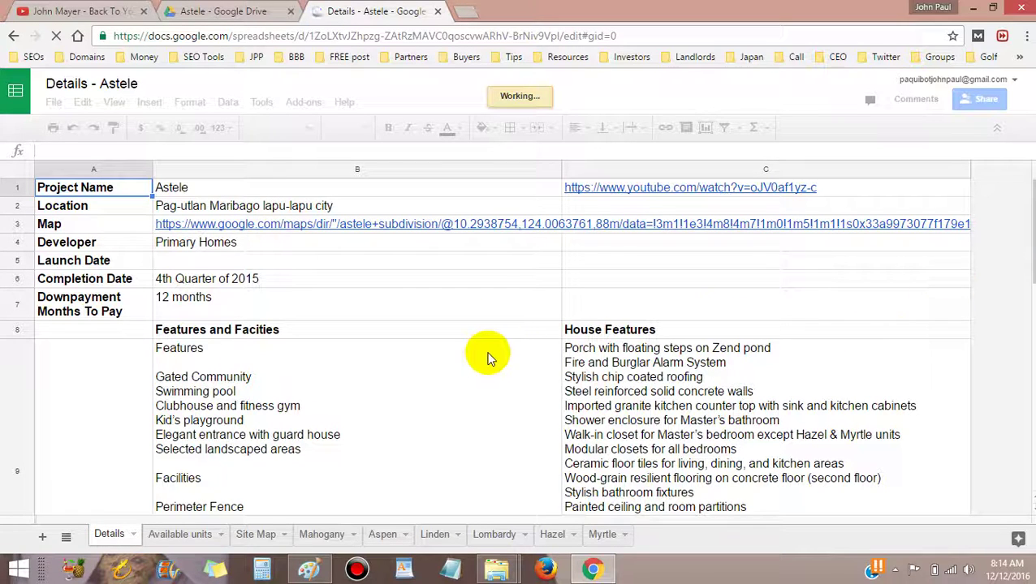
- Read through the Details sheet, covering the house models, payment schemes and required documents
{"action": "scroll", "coordinate": [487, 356], "scroll_direction": "down", "scroll_amount": 1}
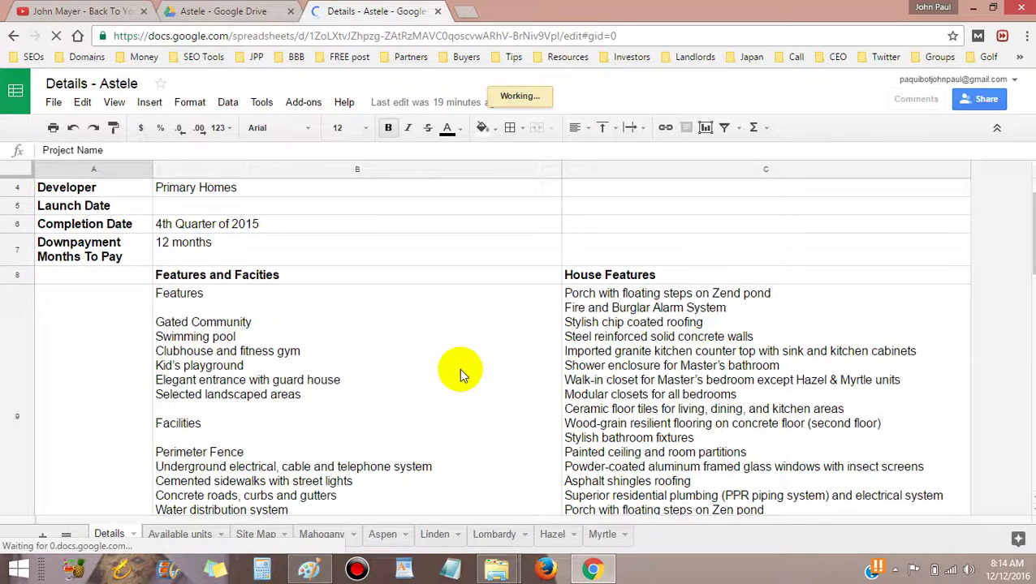
{"action": "scroll", "coordinate": [458, 370], "scroll_direction": "down", "scroll_amount": 2}
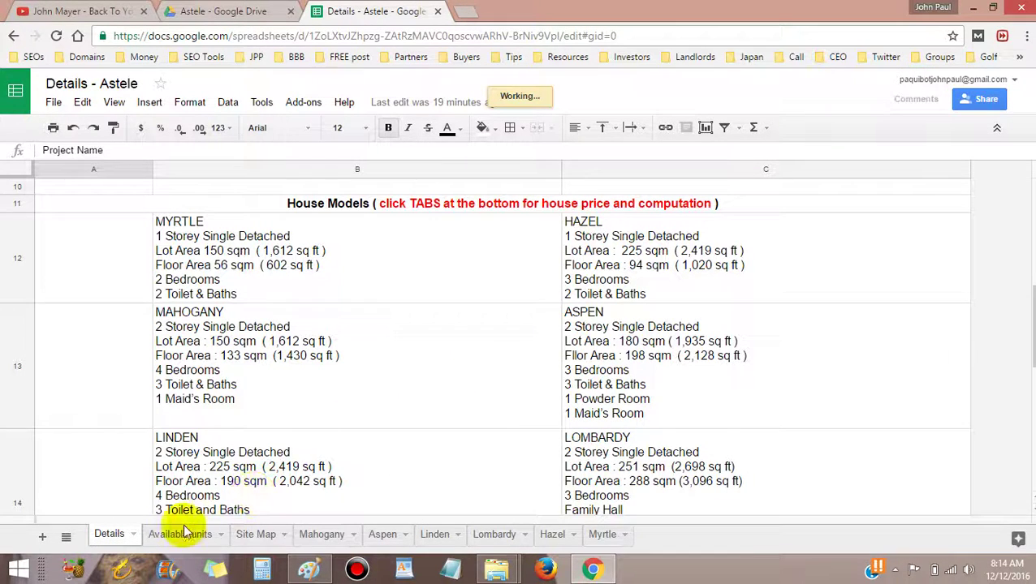
{"action": "scroll", "coordinate": [179, 533], "scroll_direction": "down", "scroll_amount": 2}
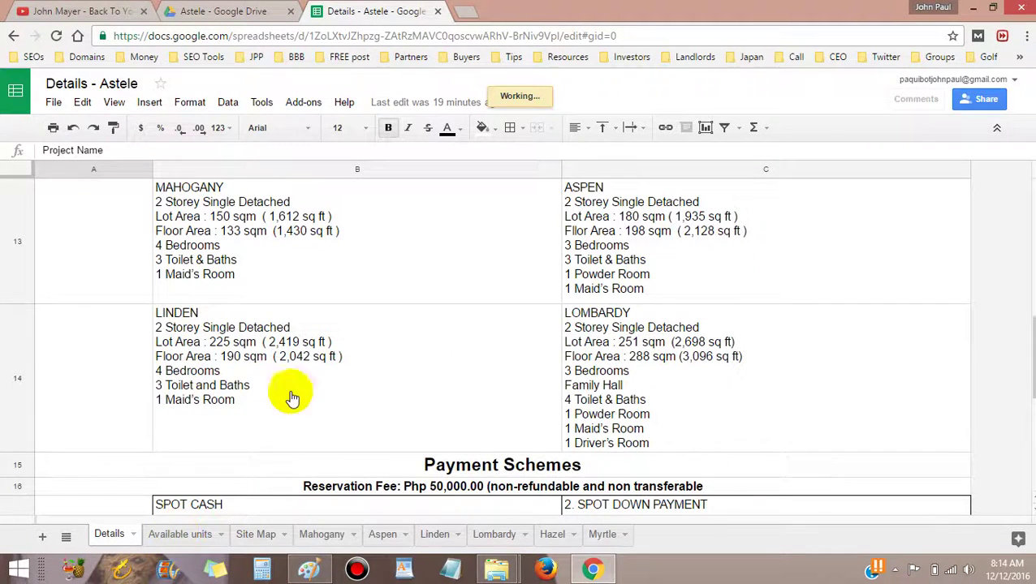
{"action": "scroll", "coordinate": [304, 385], "scroll_direction": "down", "scroll_amount": 3}
{"action": "scroll", "coordinate": [316, 397], "scroll_direction": "down", "scroll_amount": 6}
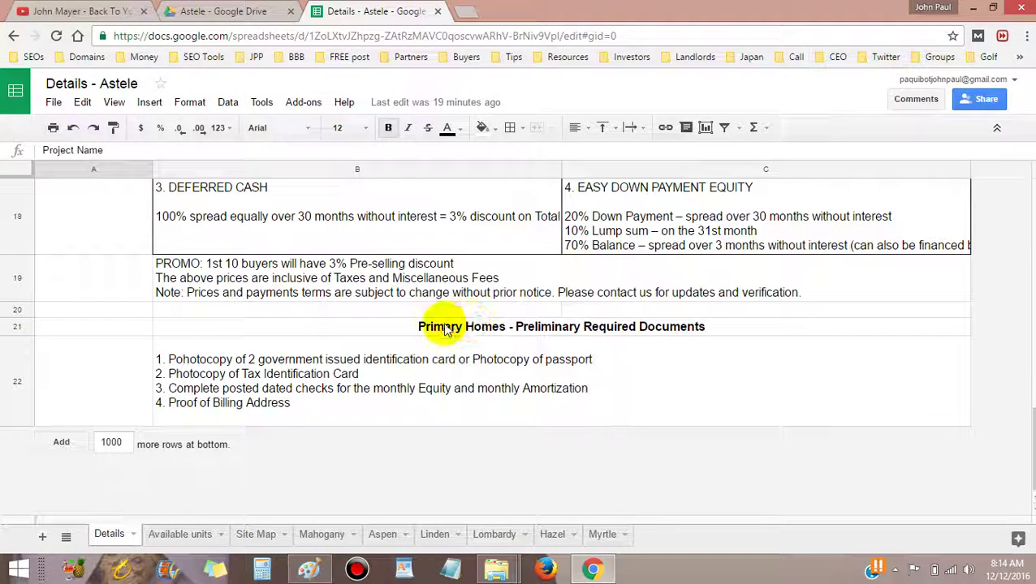
- Inspect the price list image in the Available units sheet, and switch to Paint to view the edited available units.jpg
{"action": "left_click", "coordinate": [181, 534]}
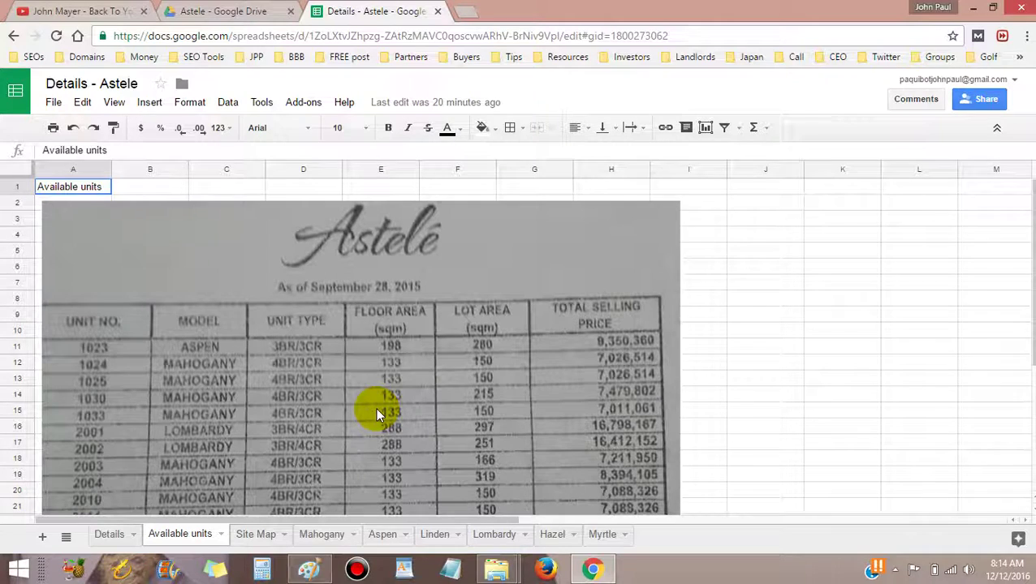
{"action": "left_click", "coordinate": [762, 302]}
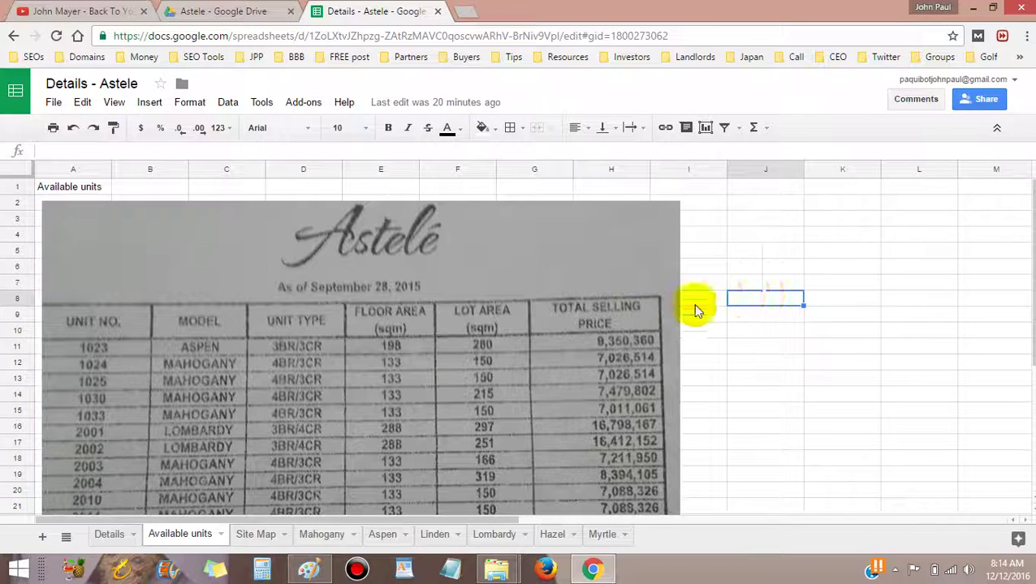
{"action": "left_click", "coordinate": [566, 318]}
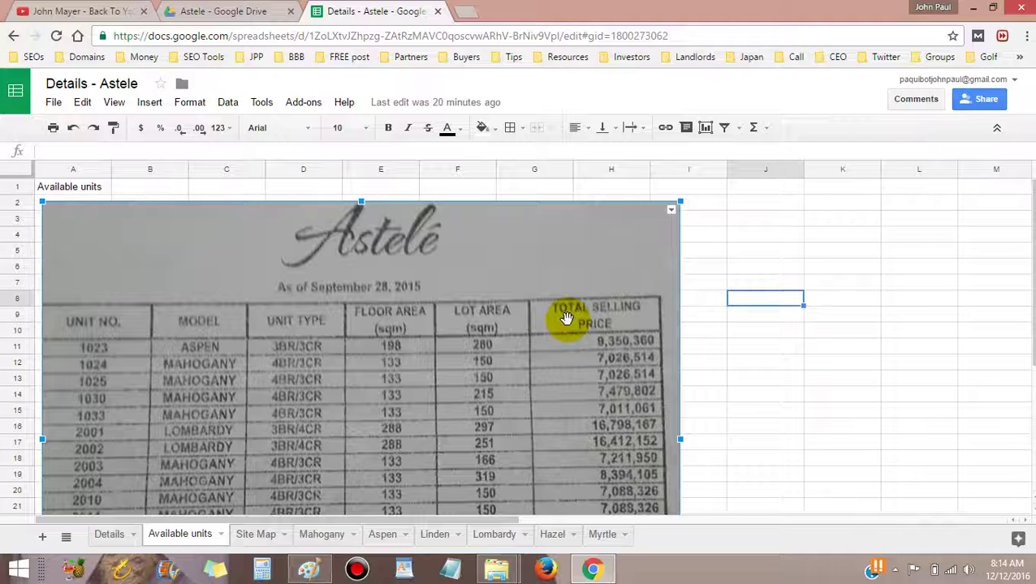
{"action": "left_click", "coordinate": [840, 236]}
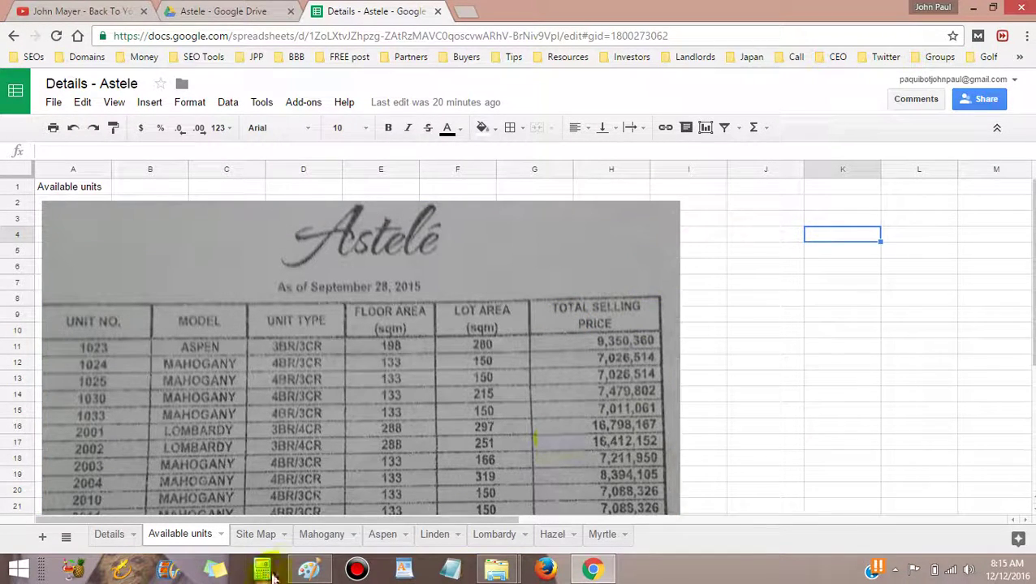
{"action": "left_click", "coordinate": [307, 572]}
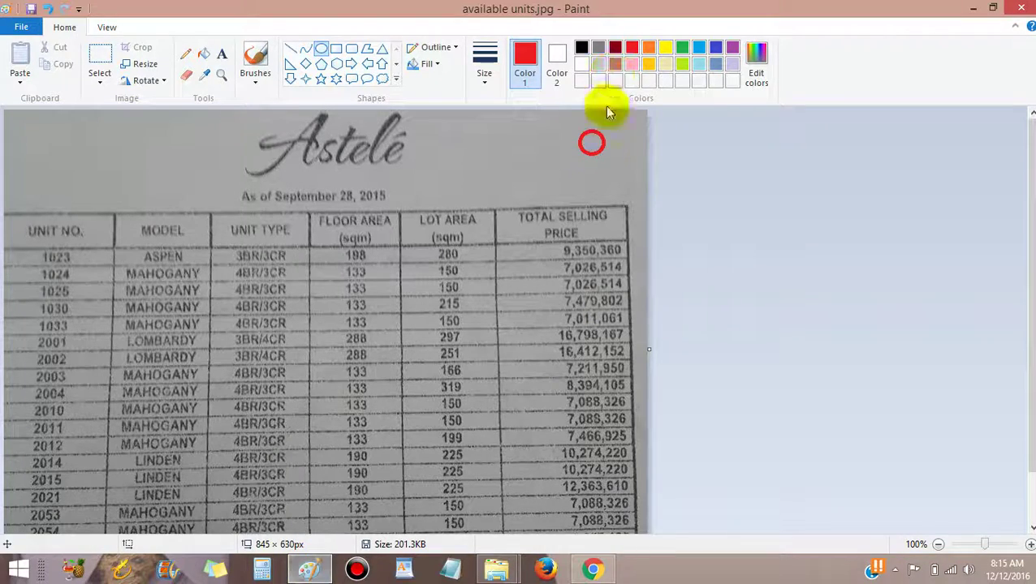
- Return to the Astele folder in Google Drive and remove available units.jpg from it
{"action": "left_click", "coordinate": [593, 570]}
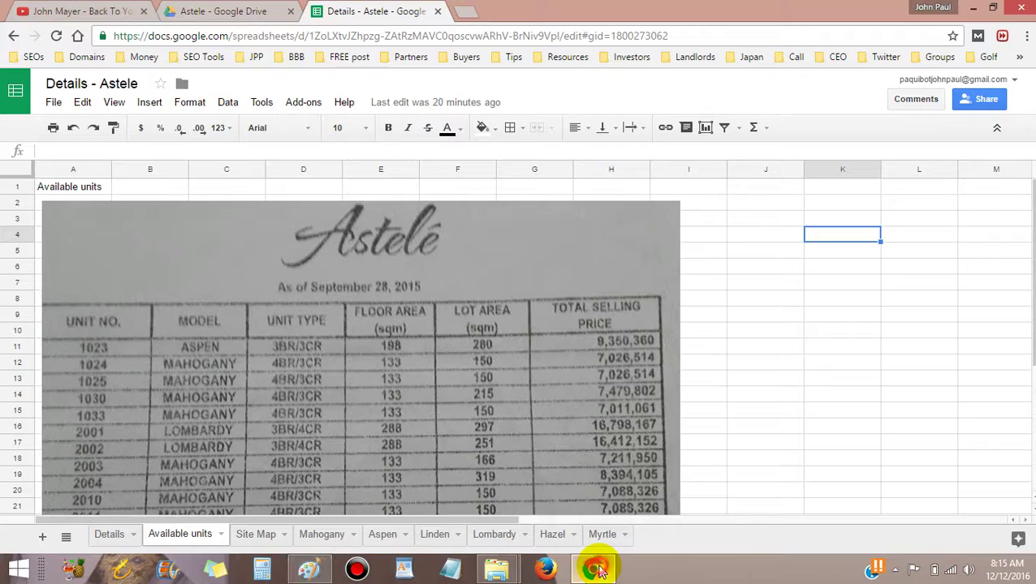
{"action": "left_click", "coordinate": [254, 8]}
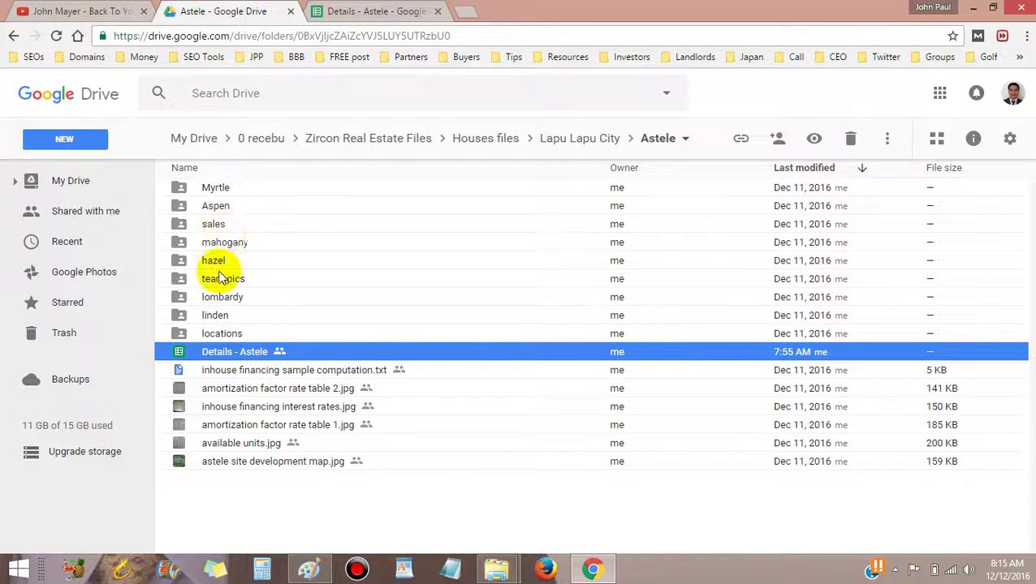
{"action": "left_click", "coordinate": [227, 451]}
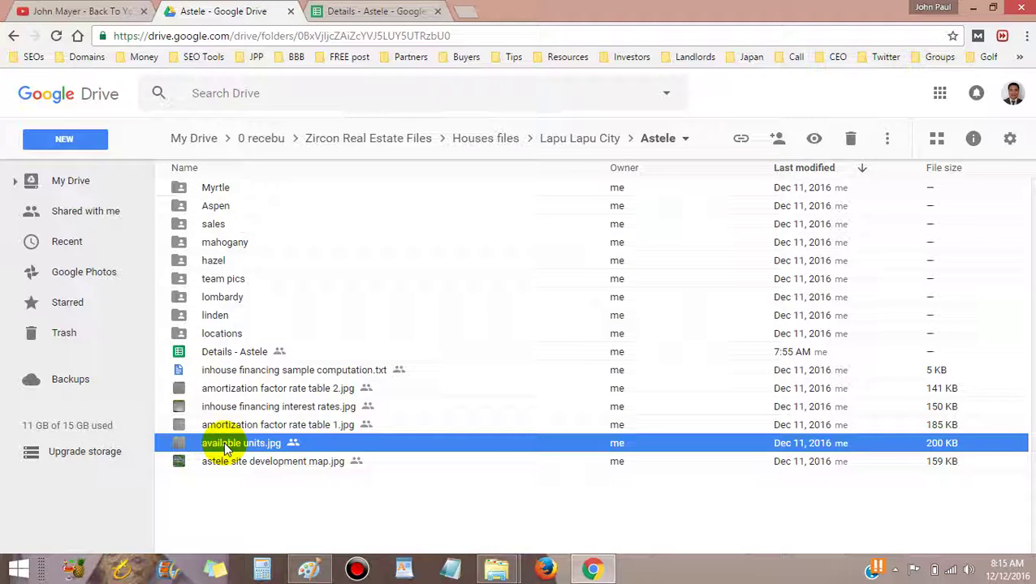
{"action": "left_click", "coordinate": [850, 143]}
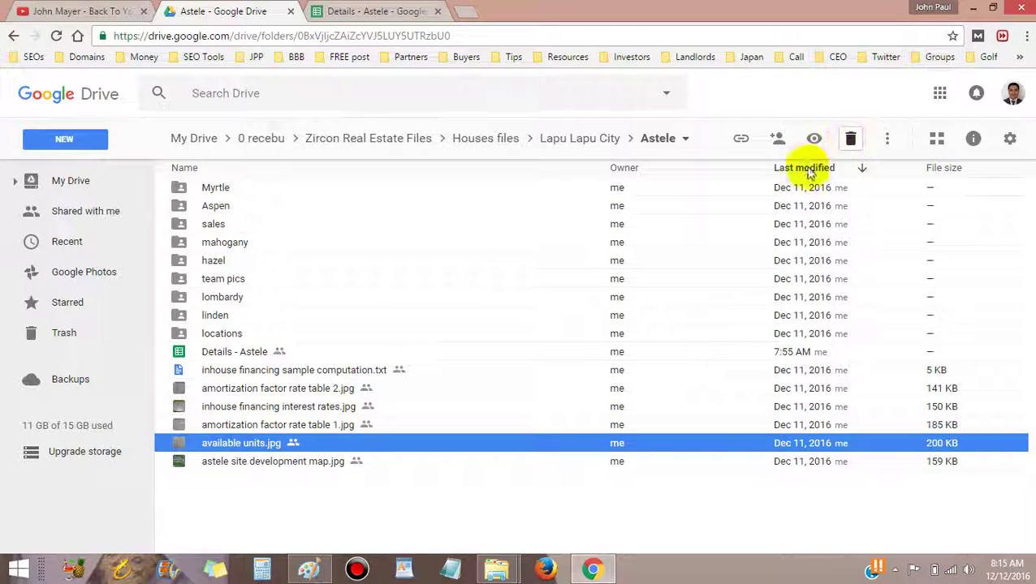
- Upload the edited available units.jpg from the computer to the Astele folder and select it
{"action": "left_click", "coordinate": [59, 144]}
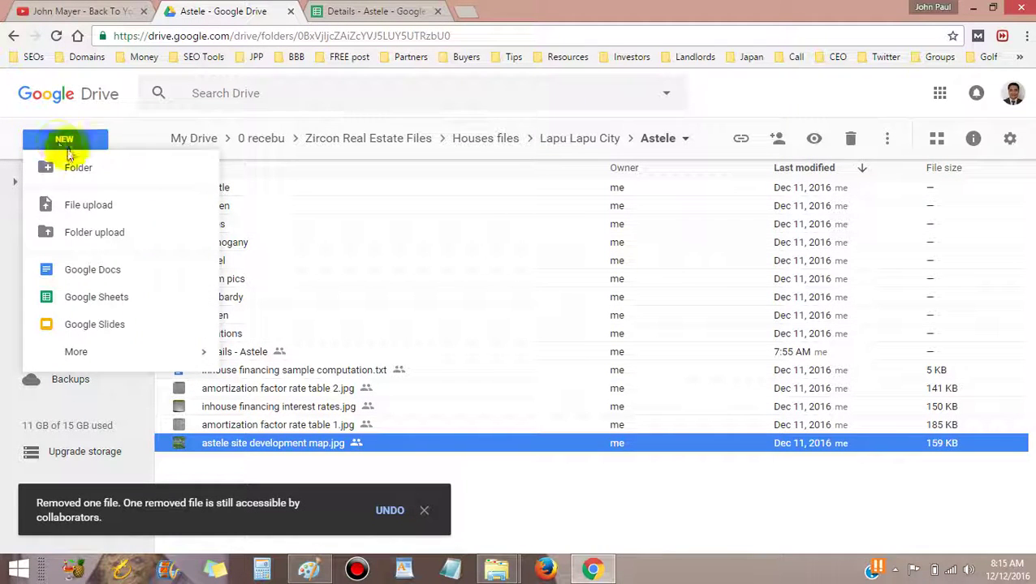
{"action": "left_click", "coordinate": [129, 211]}
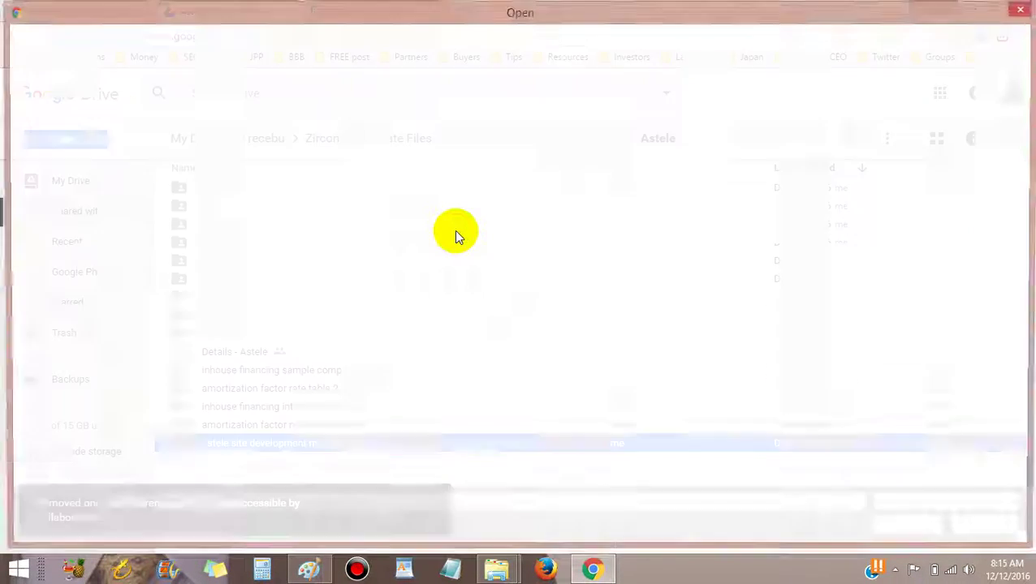
{"action": "double_click", "coordinate": [250, 124]}
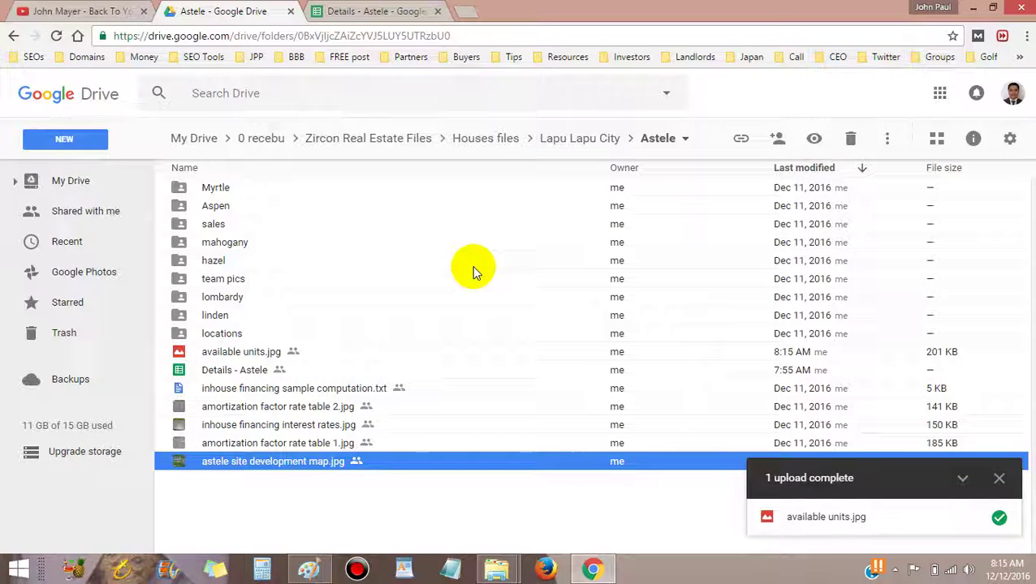
{"action": "left_click", "coordinate": [258, 351]}
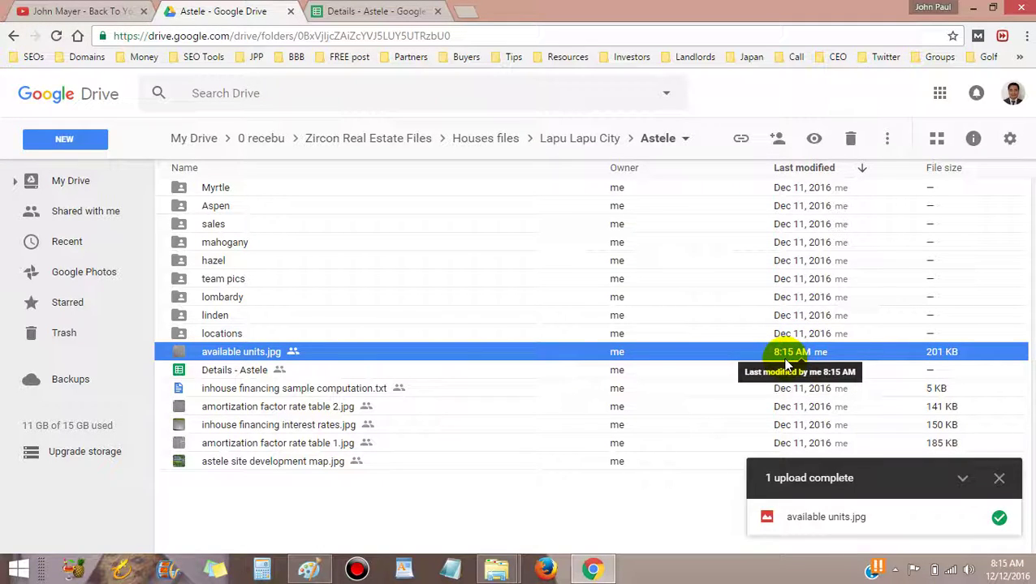
- Switch to the Details - Astele spreadsheet and start replacing the price list image in Available units with one from Google Drive
{"action": "left_click", "coordinate": [404, 11]}
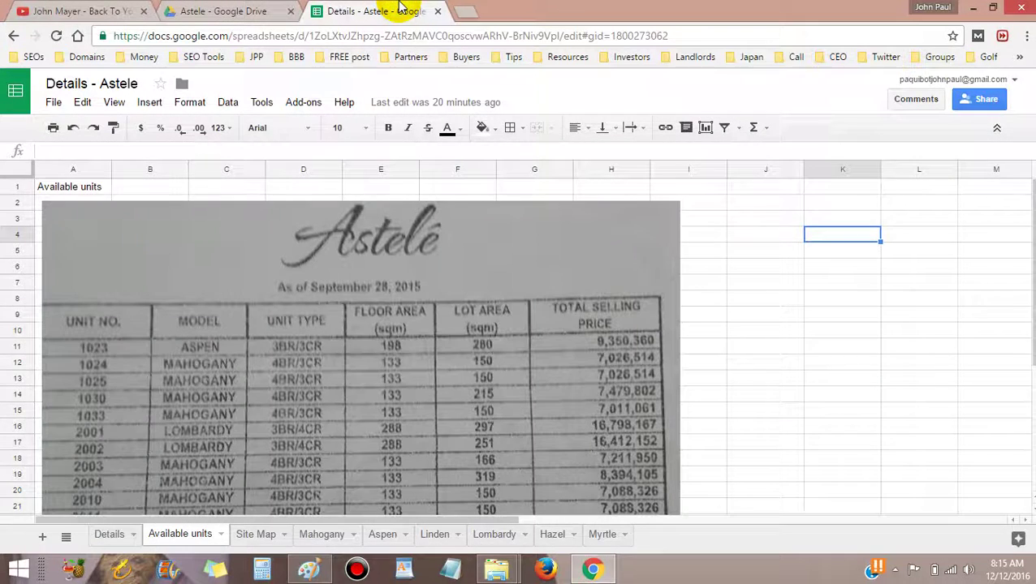
{"action": "left_click", "coordinate": [615, 274]}
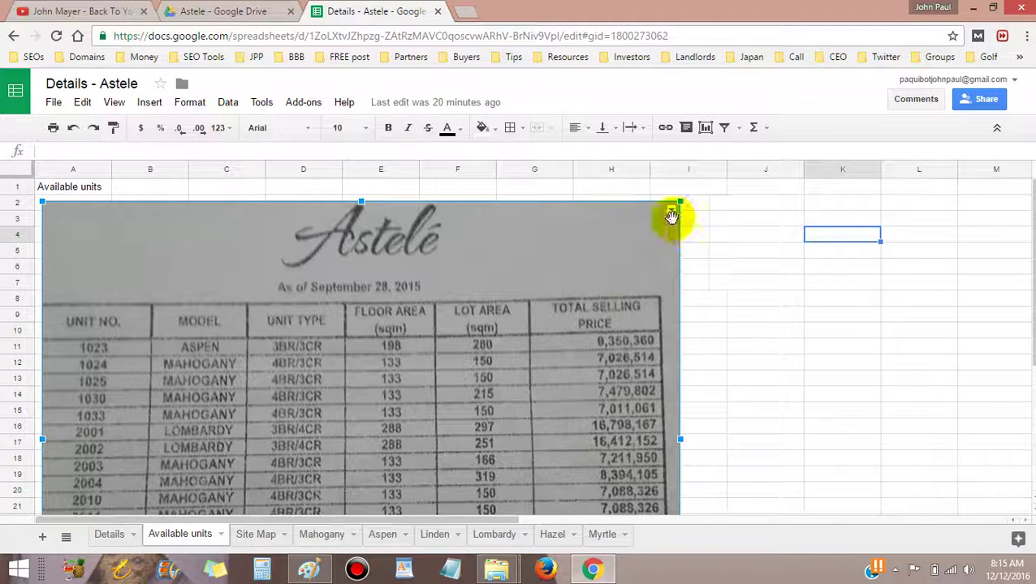
{"action": "left_click", "coordinate": [671, 210]}
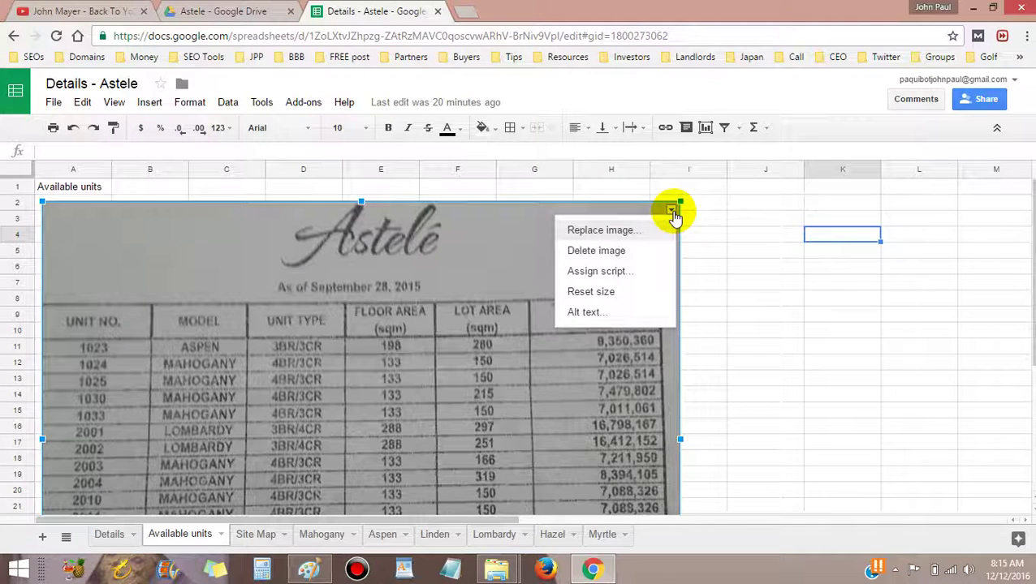
{"action": "left_click", "coordinate": [600, 230]}
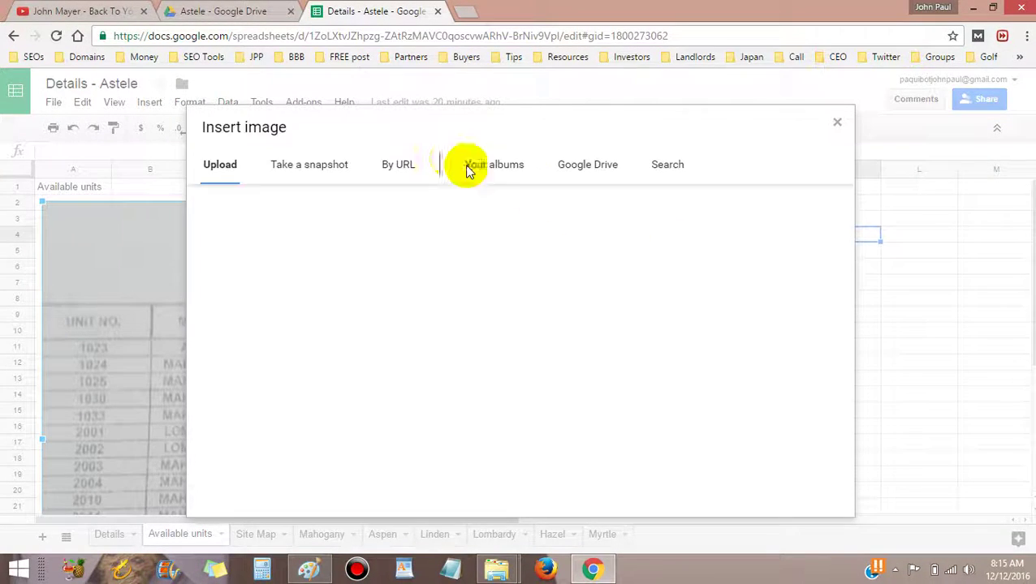
{"action": "left_click", "coordinate": [586, 166]}
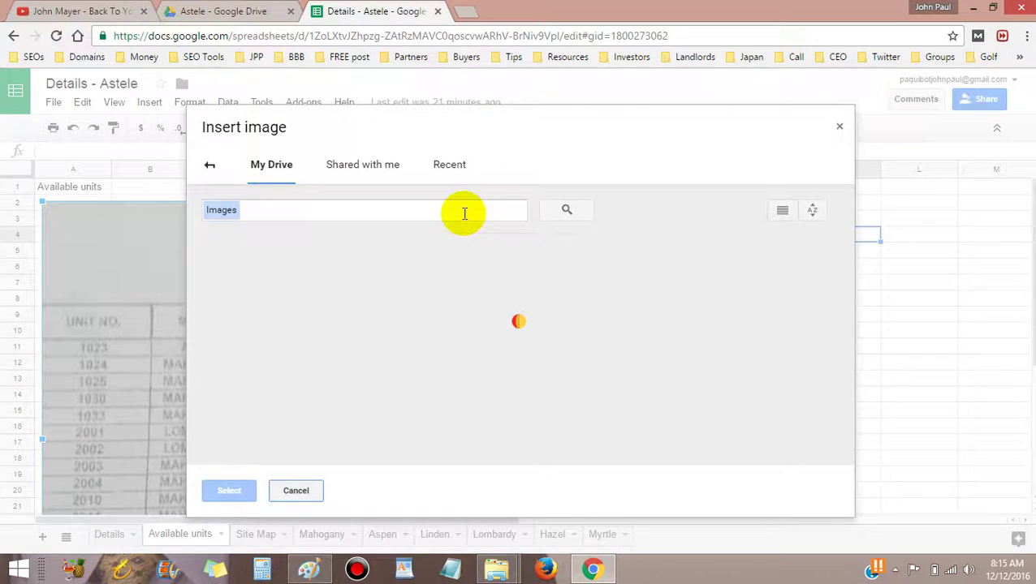
- Search Drive images for astele, open the Astele folder and use available units.jpg as the replacement image
{"action": "type", "text": "ast"}
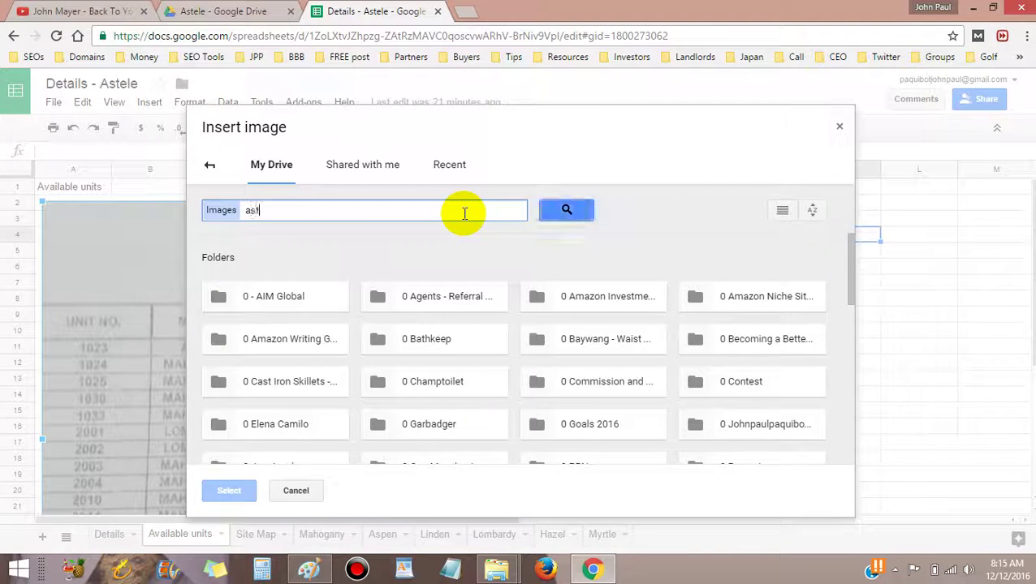
{"action": "type", "text": "ele"}
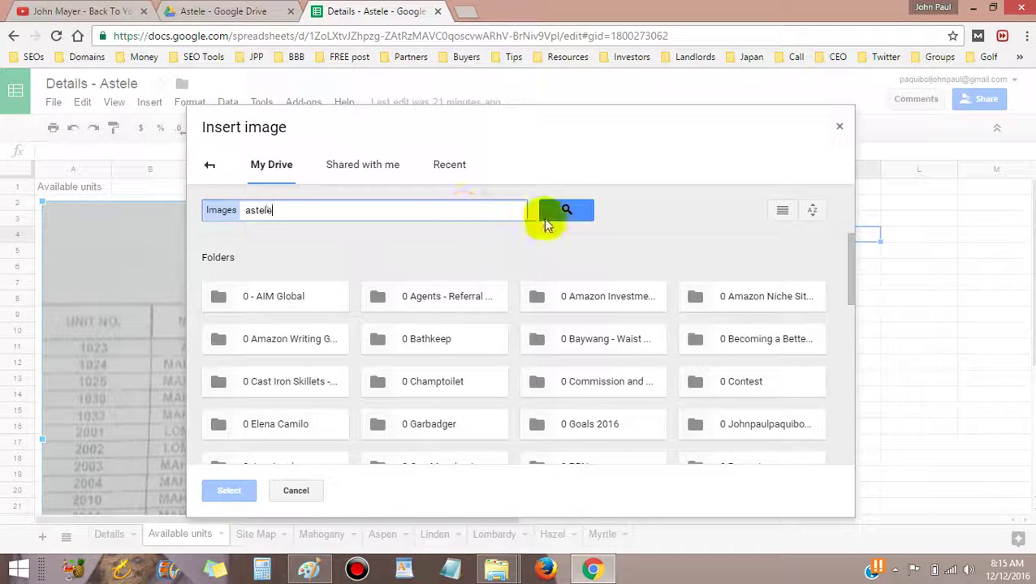
{"action": "left_click", "coordinate": [570, 210]}
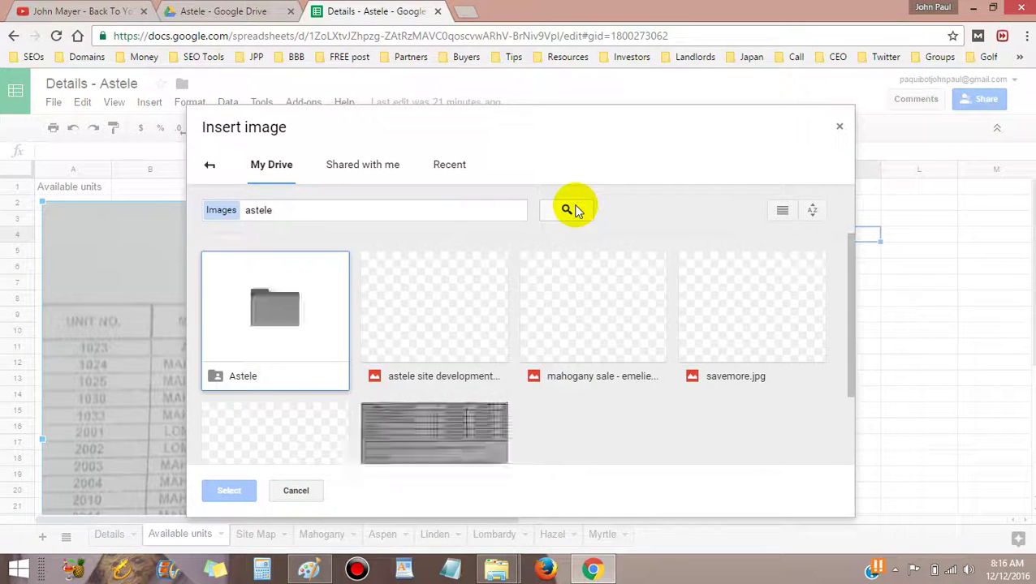
{"action": "double_click", "coordinate": [272, 317]}
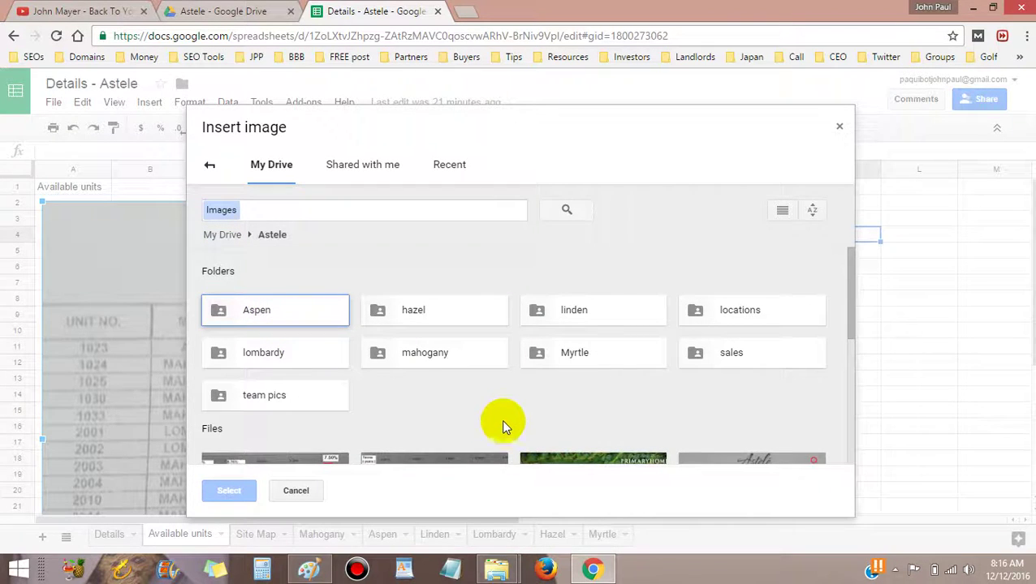
{"action": "scroll", "coordinate": [503, 419], "scroll_direction": "down", "scroll_amount": 5}
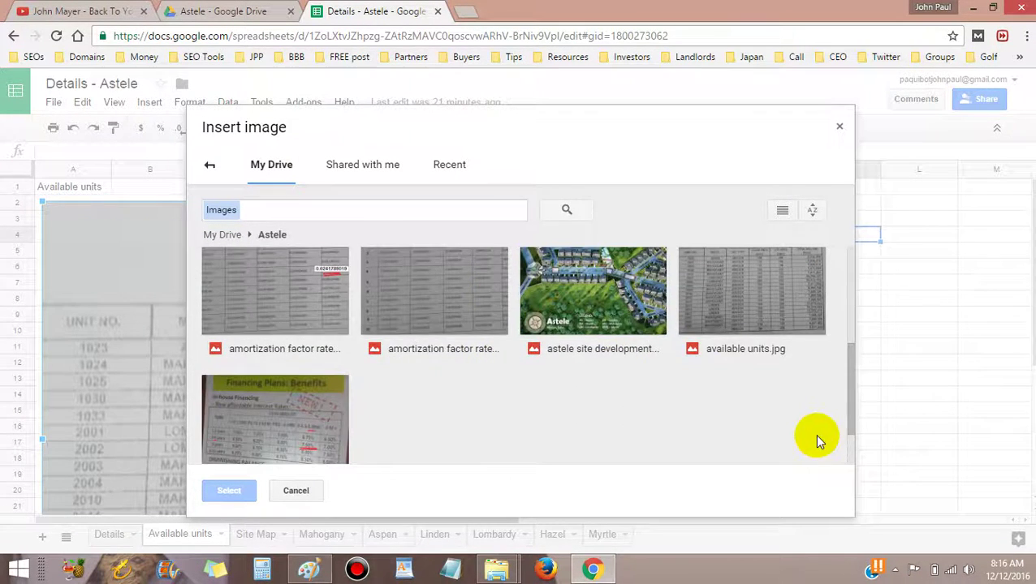
{"action": "left_click", "coordinate": [779, 378]}
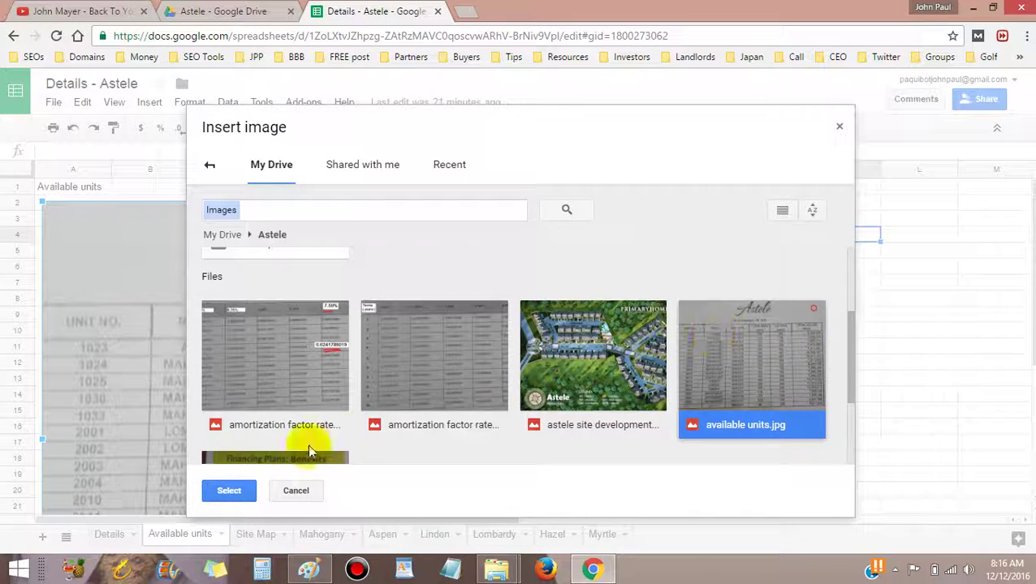
{"action": "left_click", "coordinate": [235, 492]}
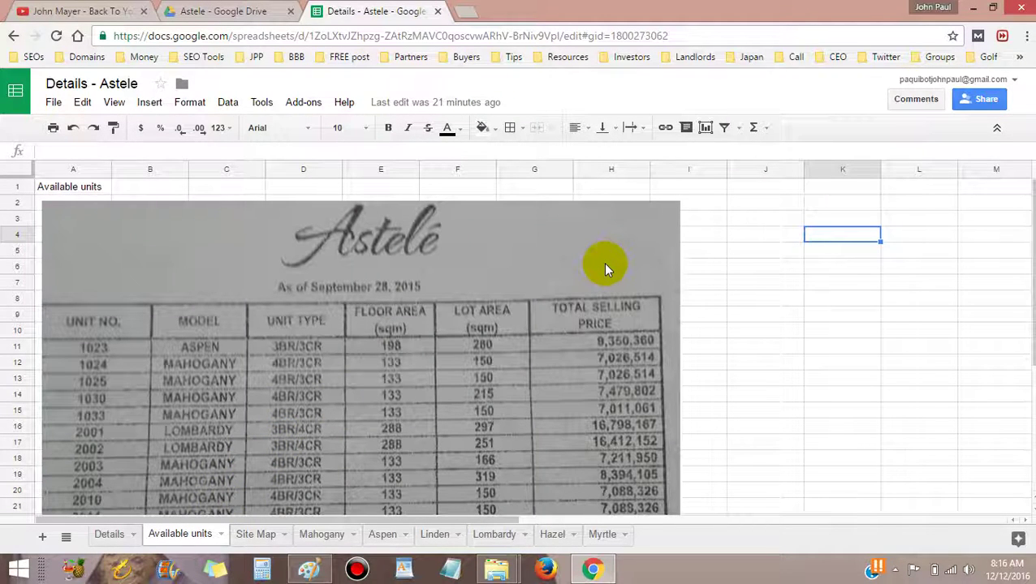
{"action": "left_click", "coordinate": [738, 297]}
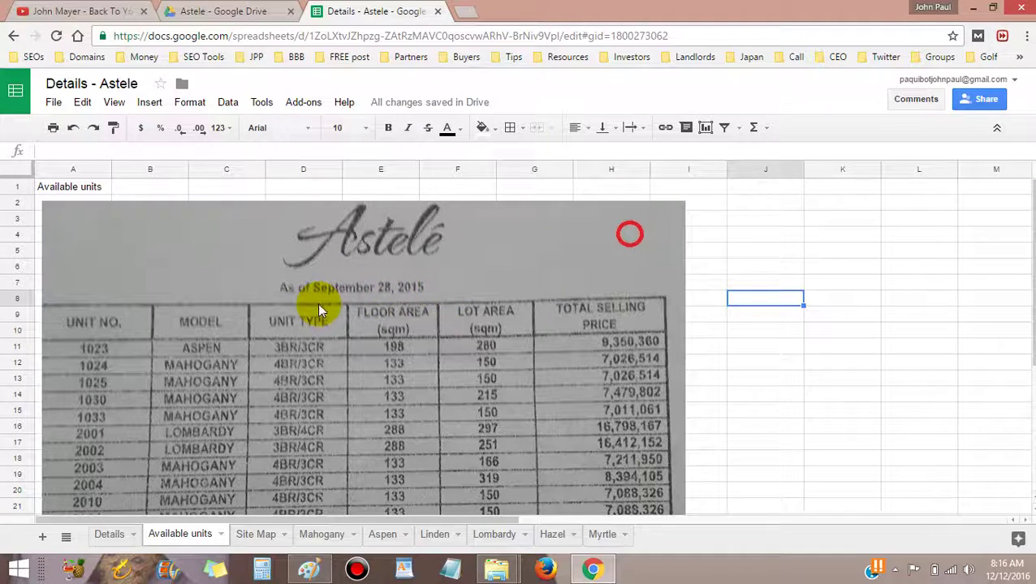
- Check the replaced price list image down to its last row, and look over the Details sheet up to its project information
{"action": "scroll", "coordinate": [340, 345], "scroll_direction": "down", "scroll_amount": 5}
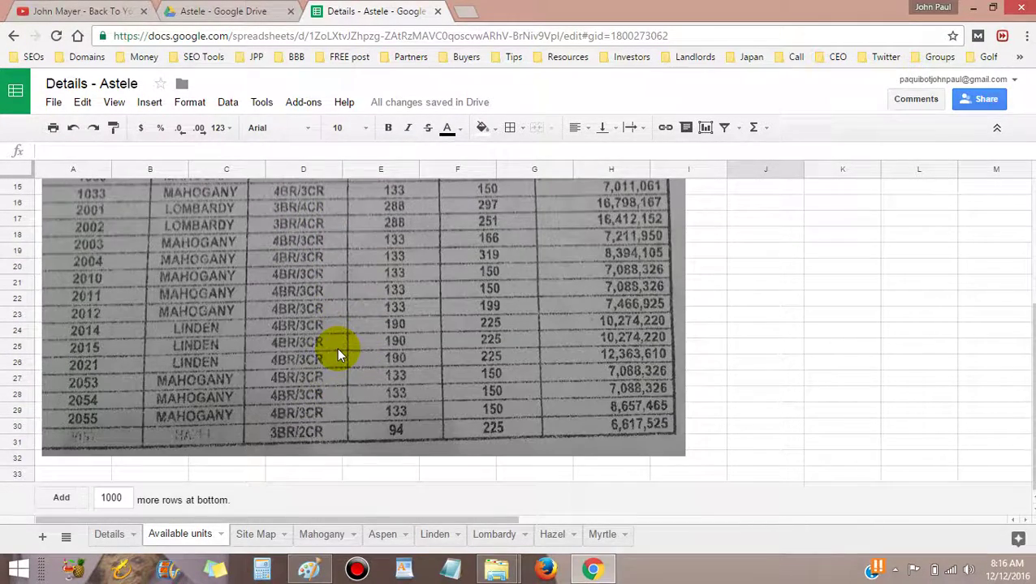
{"action": "scroll", "coordinate": [337, 348], "scroll_direction": "up", "scroll_amount": 5}
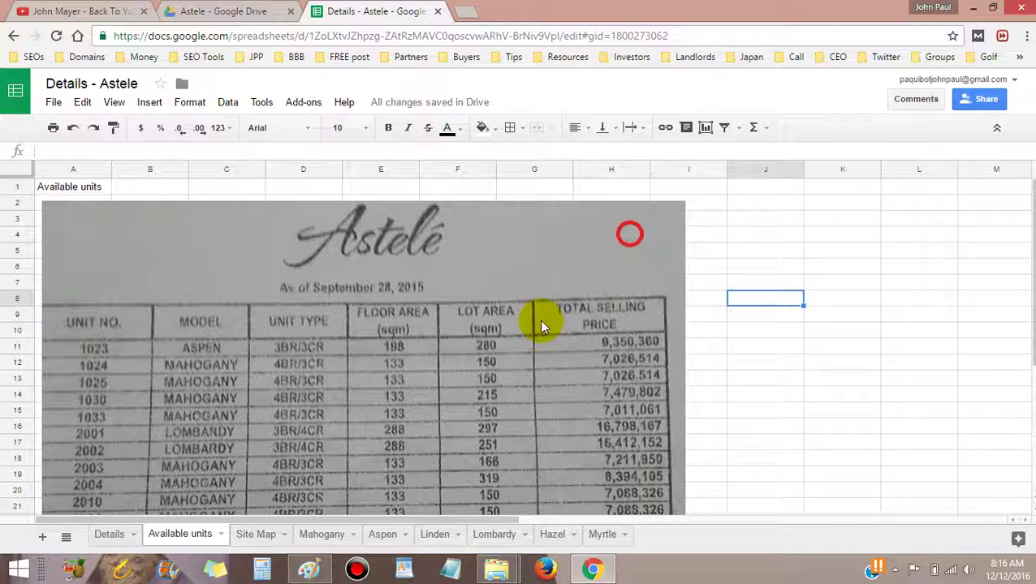
{"action": "left_click", "coordinate": [109, 536]}
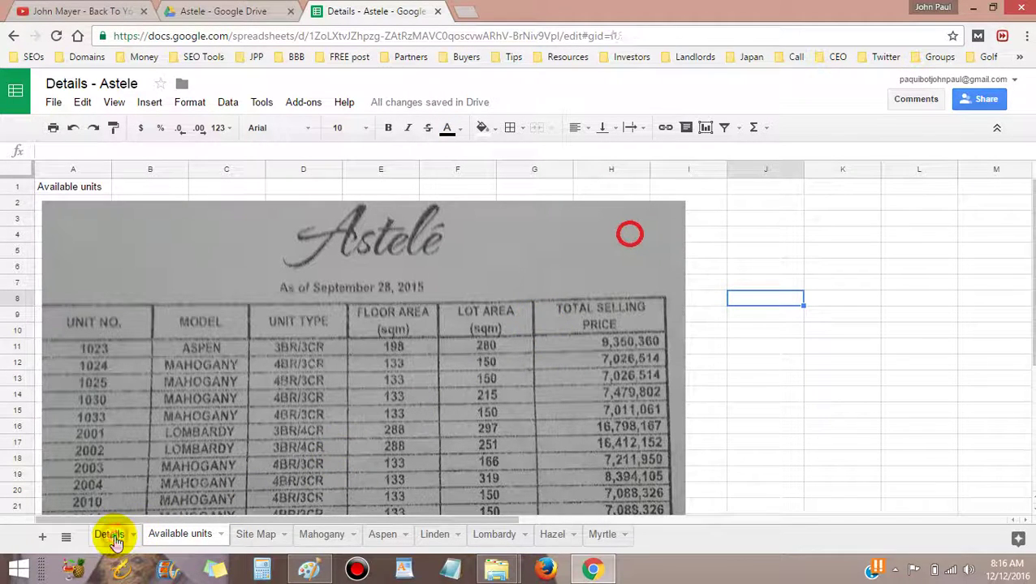
{"action": "left_click", "coordinate": [581, 420]}
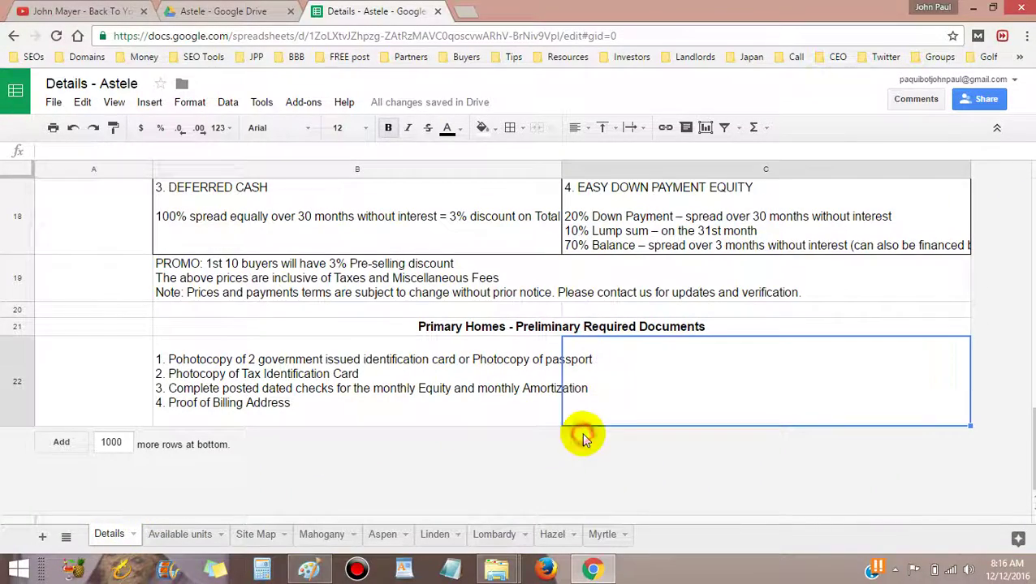
{"action": "left_click", "coordinate": [697, 293]}
{"action": "scroll", "coordinate": [475, 335], "scroll_direction": "up", "scroll_amount": 10}
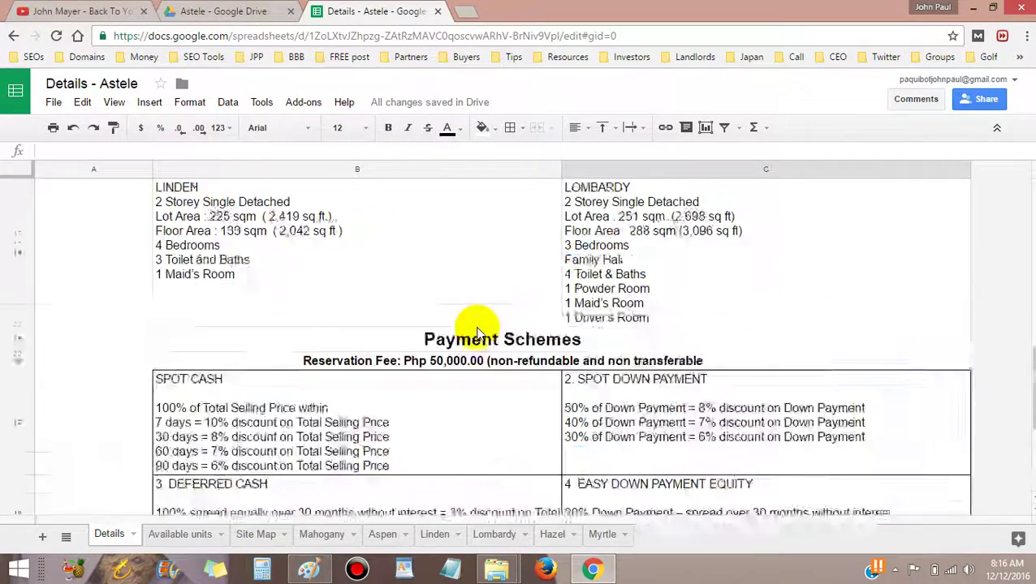
{"action": "scroll", "coordinate": [479, 335], "scroll_direction": "up", "scroll_amount": 3}
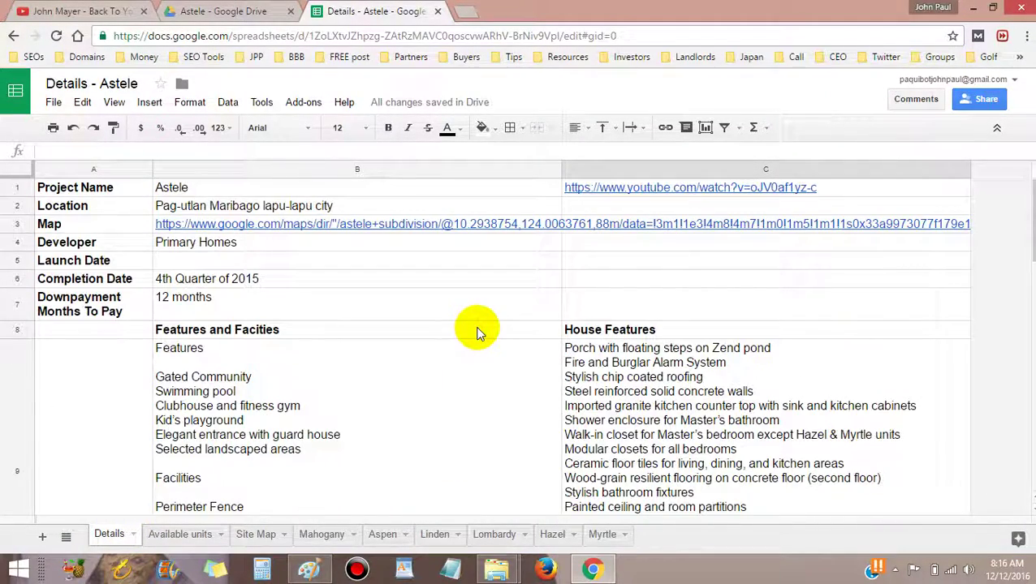
- Add 1000 more rows below the required documents in the Details sheet
{"action": "scroll", "coordinate": [477, 335], "scroll_direction": "down", "scroll_amount": 12}
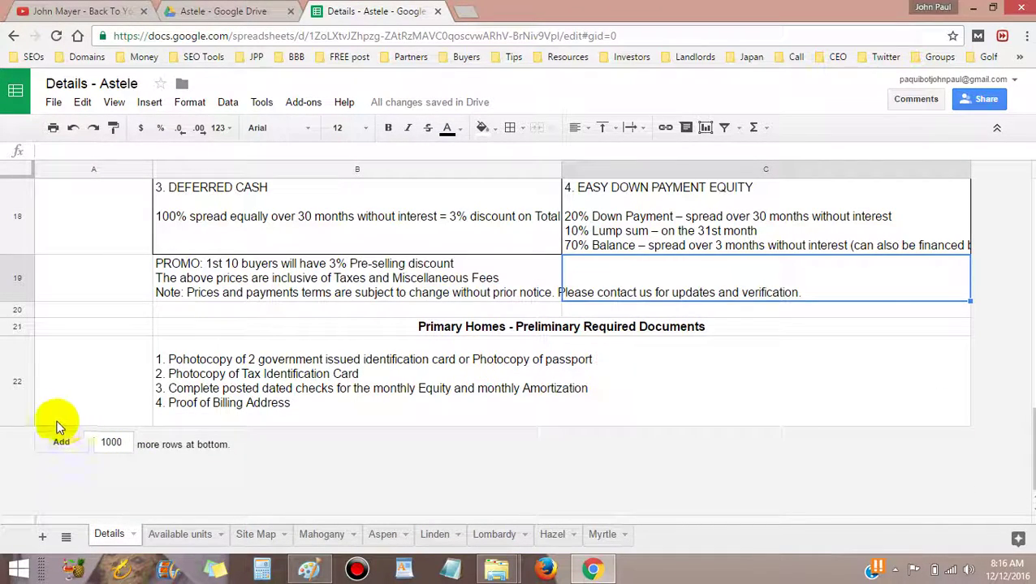
{"action": "left_click", "coordinate": [18, 400]}
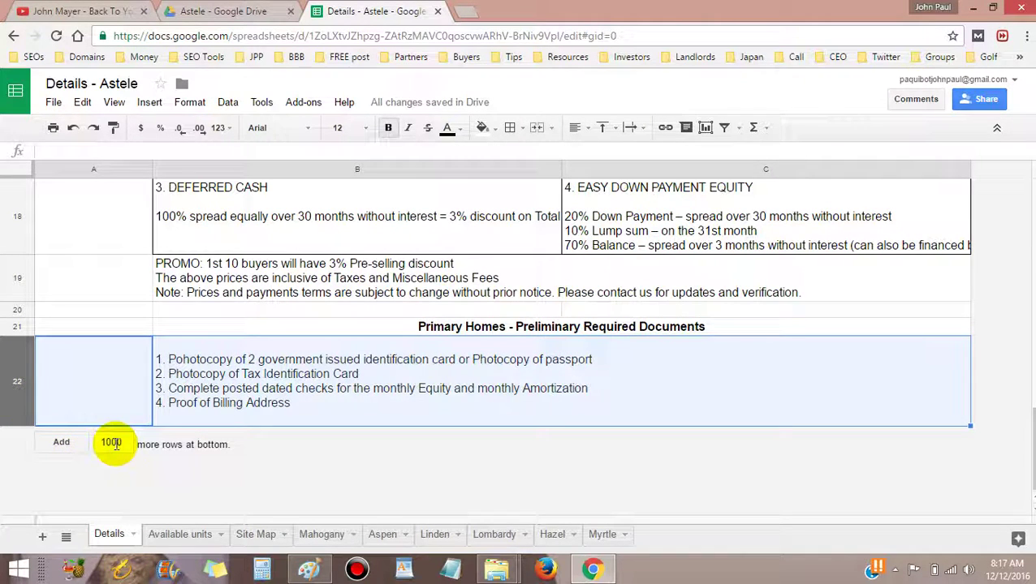
{"action": "left_click", "coordinate": [57, 446]}
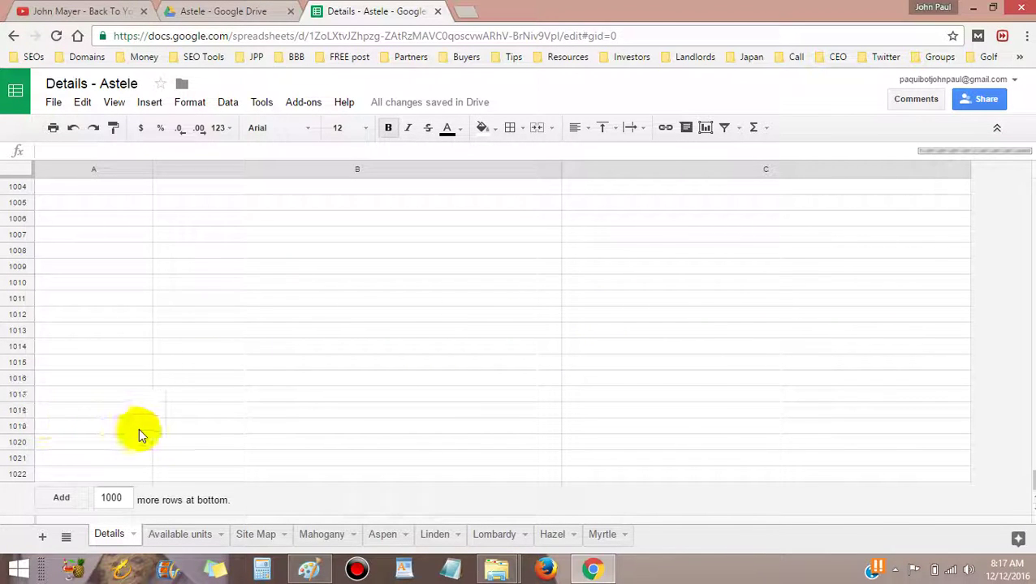
- Look back through the added empty rows to the payment schemes and required documents in the Details sheet
{"action": "scroll", "coordinate": [144, 431], "scroll_direction": "up", "scroll_amount": 5}
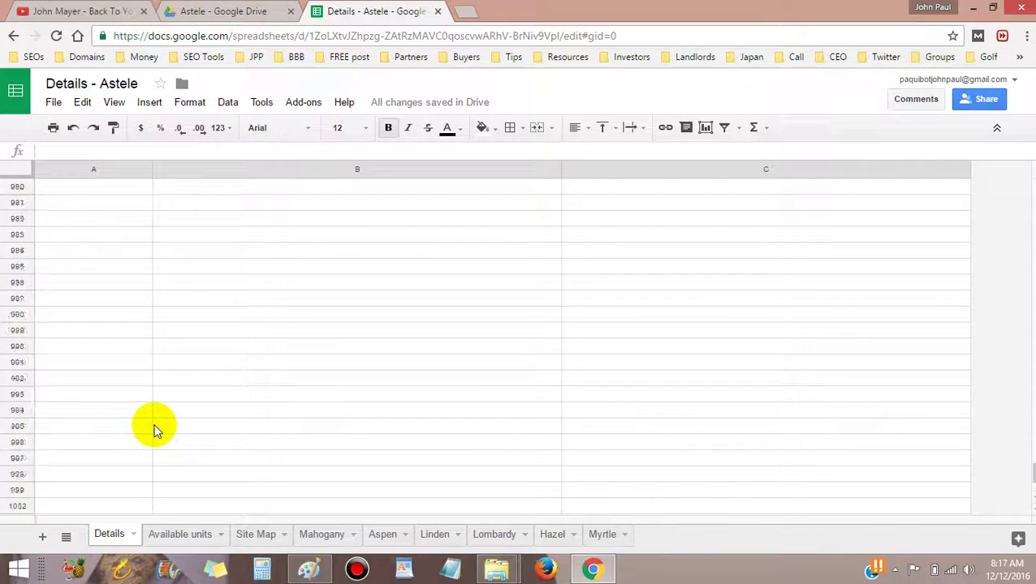
{"action": "scroll", "coordinate": [157, 430], "scroll_direction": "up", "scroll_amount": 10}
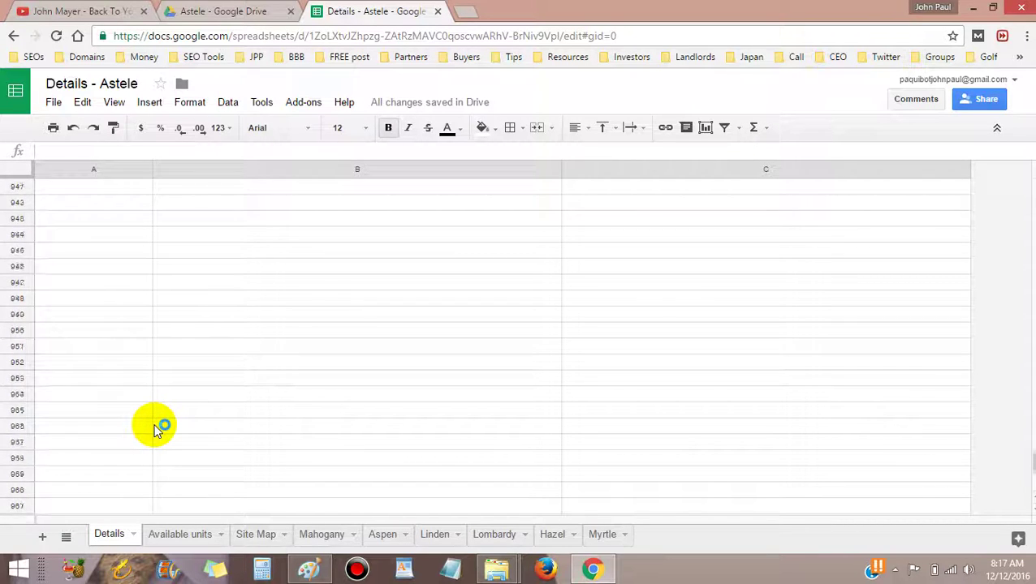
{"action": "scroll", "coordinate": [157, 430], "scroll_direction": "up", "scroll_amount": 15}
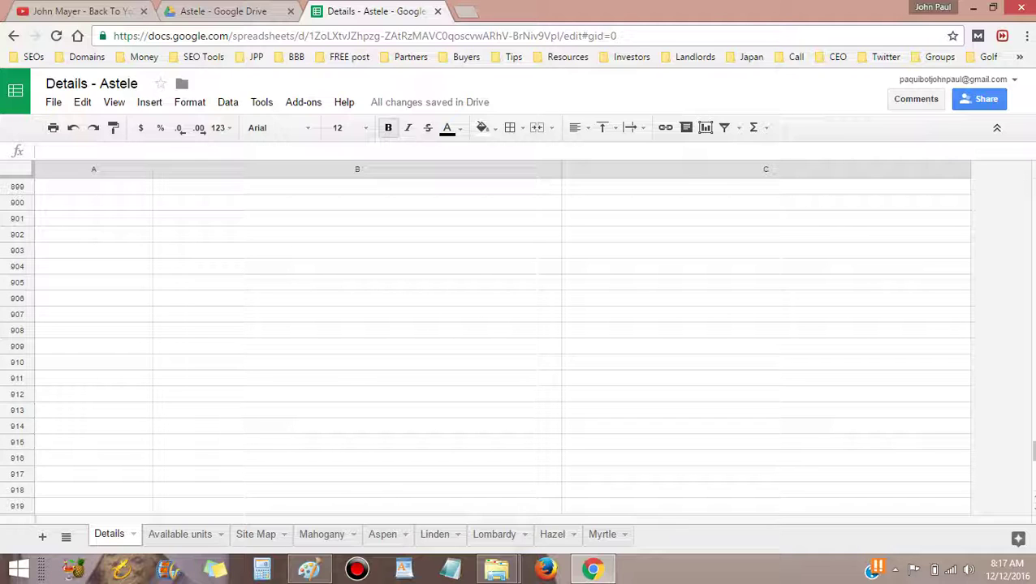
{"action": "scroll", "coordinate": [501, 345], "scroll_direction": "up", "scroll_amount": 20}
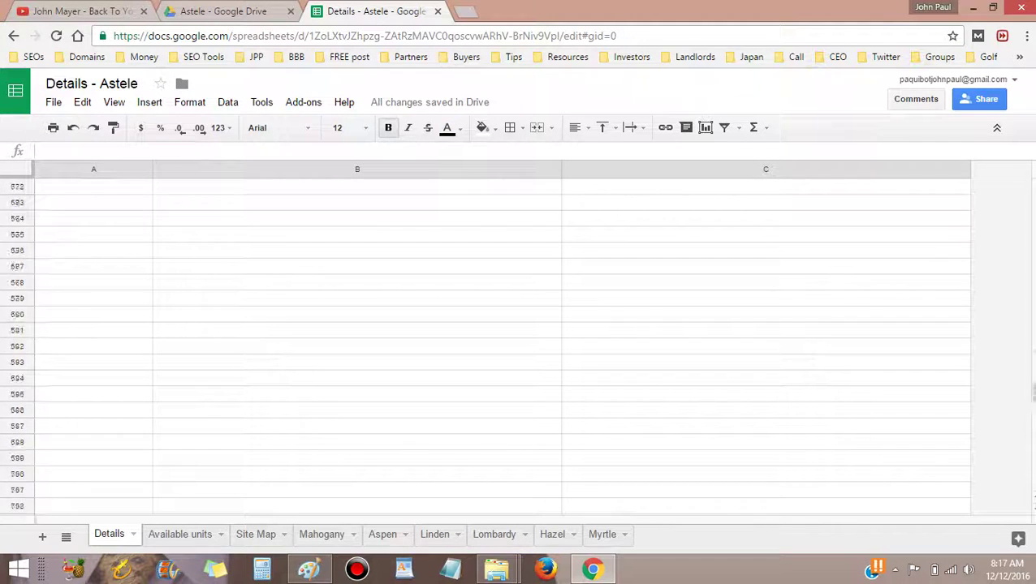
{"action": "scroll", "coordinate": [501, 345], "scroll_direction": "up", "scroll_amount": 20}
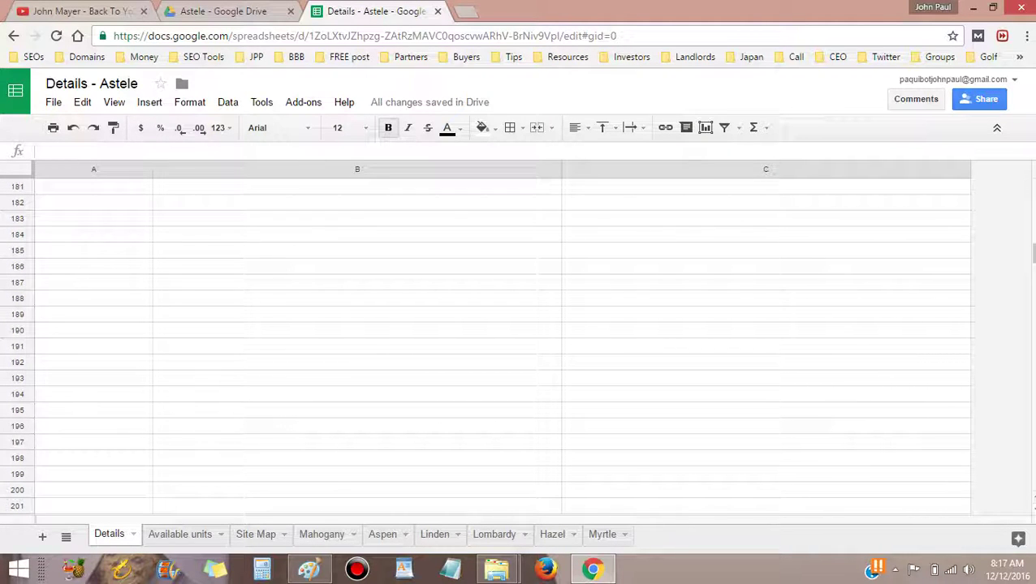
{"action": "scroll", "coordinate": [337, 349], "scroll_direction": "up", "scroll_amount": 10}
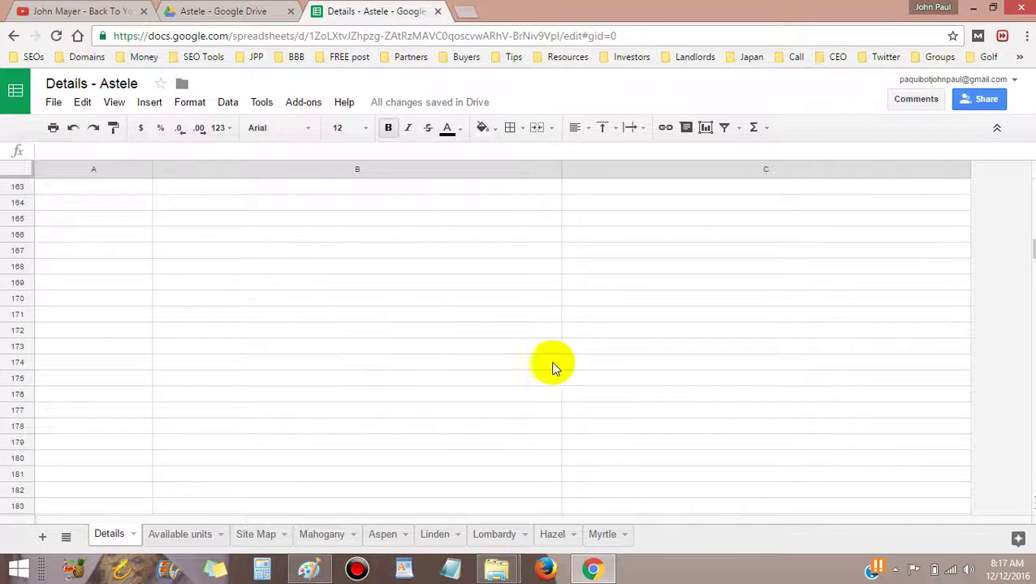
{"action": "scroll", "coordinate": [501, 345], "scroll_direction": "up", "scroll_amount": 20}
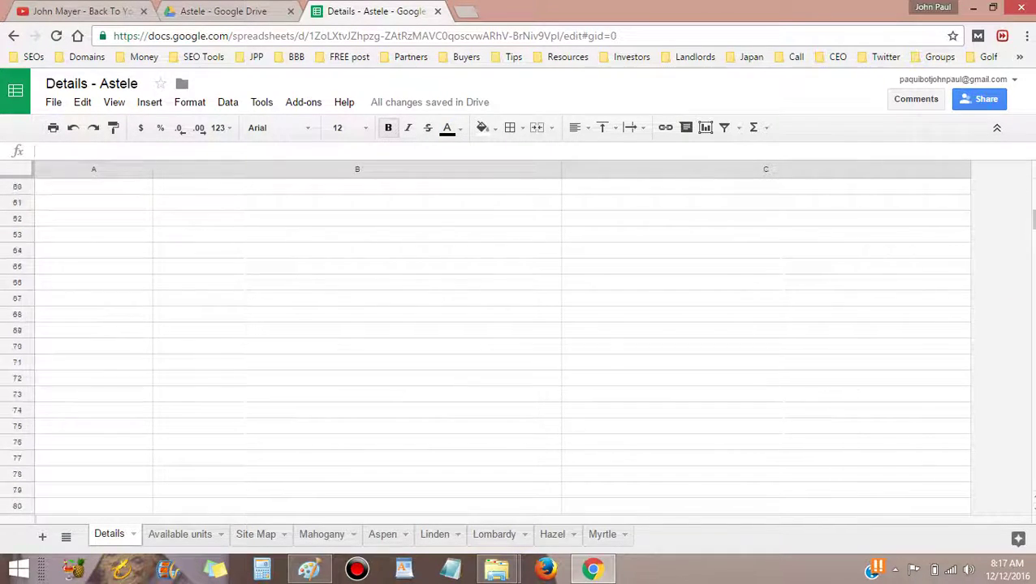
{"action": "scroll", "coordinate": [500, 345], "scroll_direction": "down", "scroll_amount": 5}
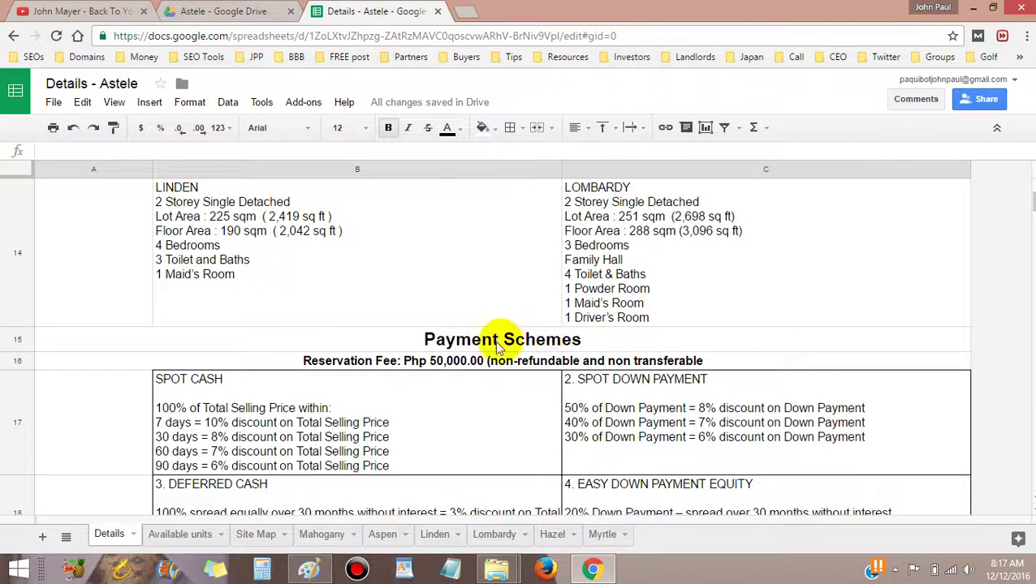
{"action": "scroll", "coordinate": [252, 348], "scroll_direction": "down", "scroll_amount": 2}
{"action": "scroll", "coordinate": [252, 347], "scroll_direction": "down", "scroll_amount": 3}
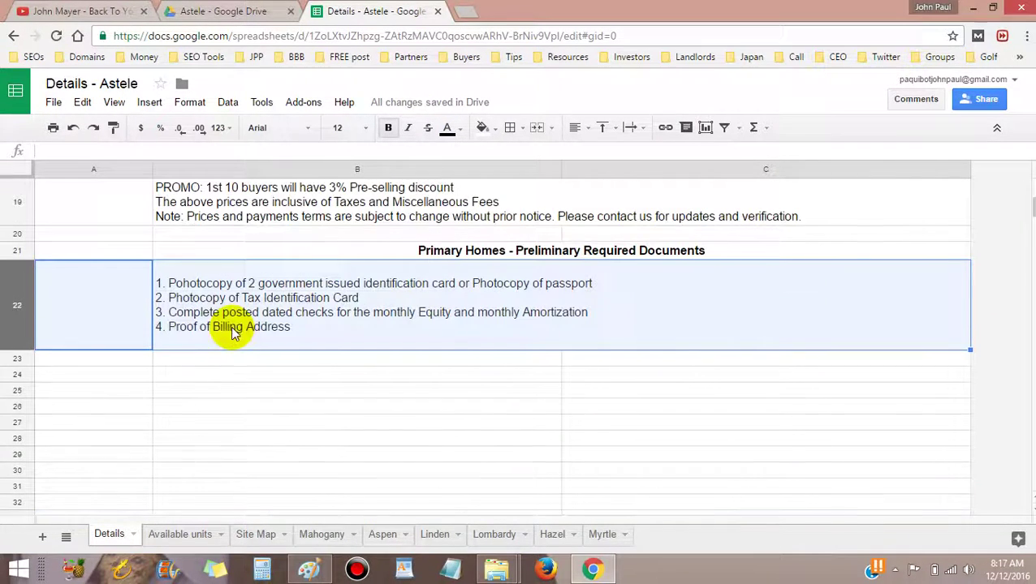
- Delete the surplus empty rows 24 to 1022 below the required documents in the Details sheet
{"action": "left_click", "coordinate": [18, 374]}
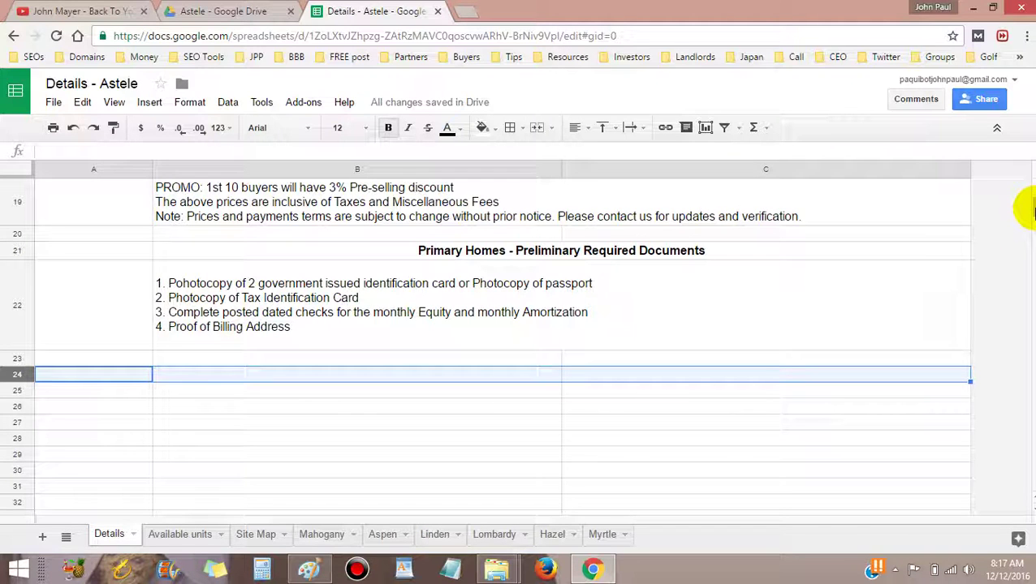
{"action": "left_click_drag", "start_coordinate": [1029, 209], "coordinate": [1030, 478]}
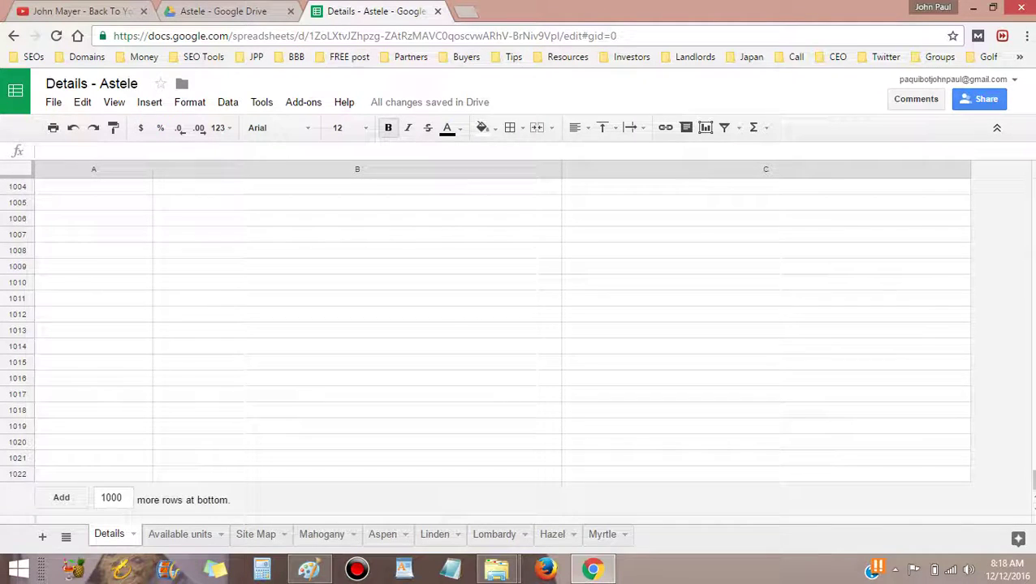
{"action": "left_click", "coordinate": [19, 474], "text": "shift"}
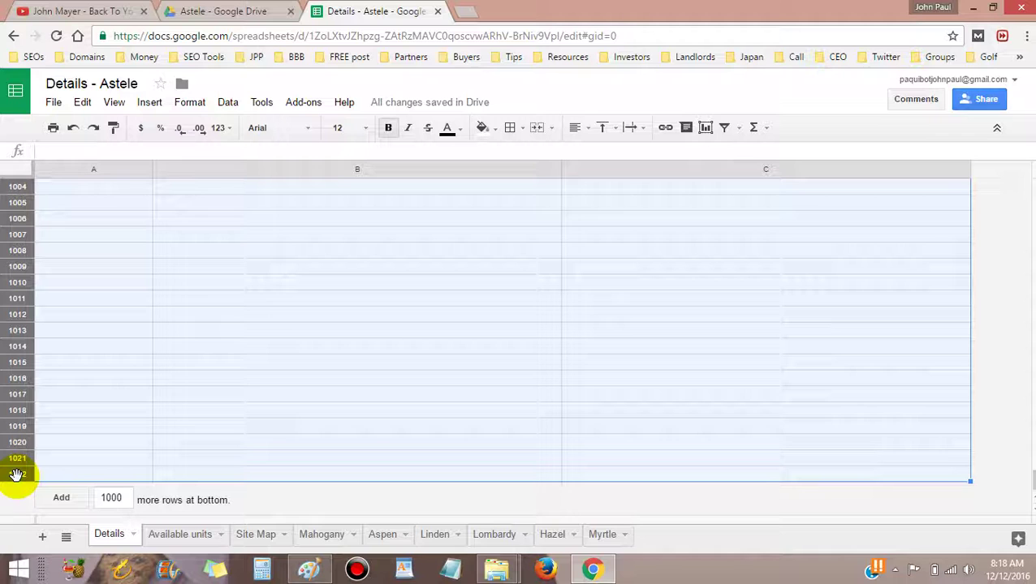
{"action": "right_click", "coordinate": [13, 475]}
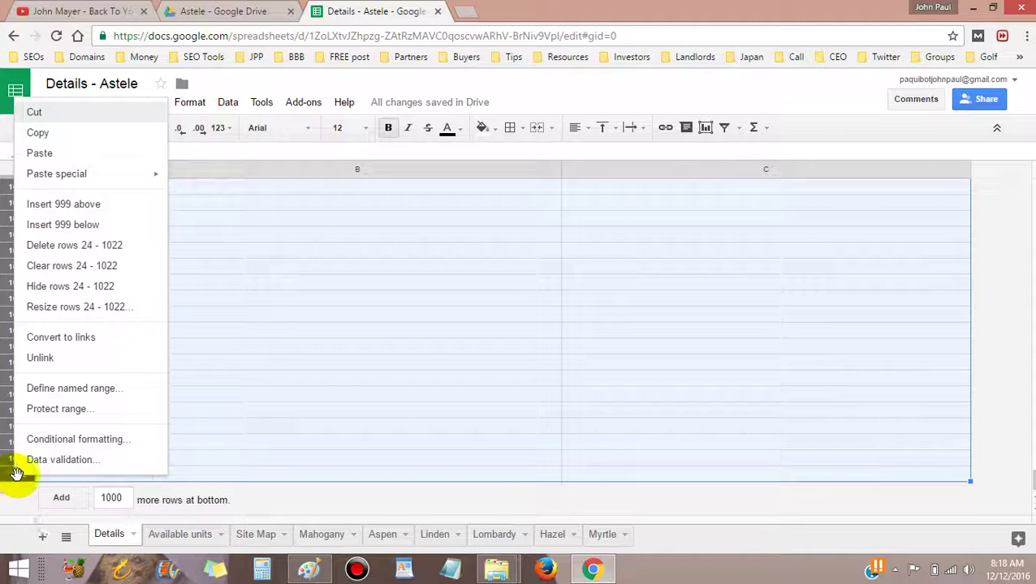
{"action": "left_click", "coordinate": [77, 250]}
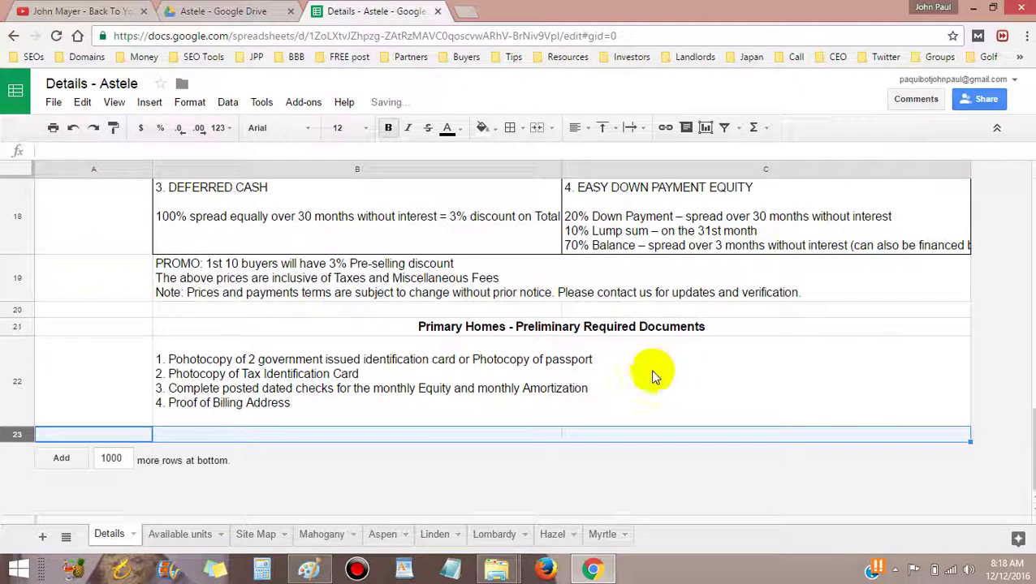
{"action": "left_click", "coordinate": [746, 378]}
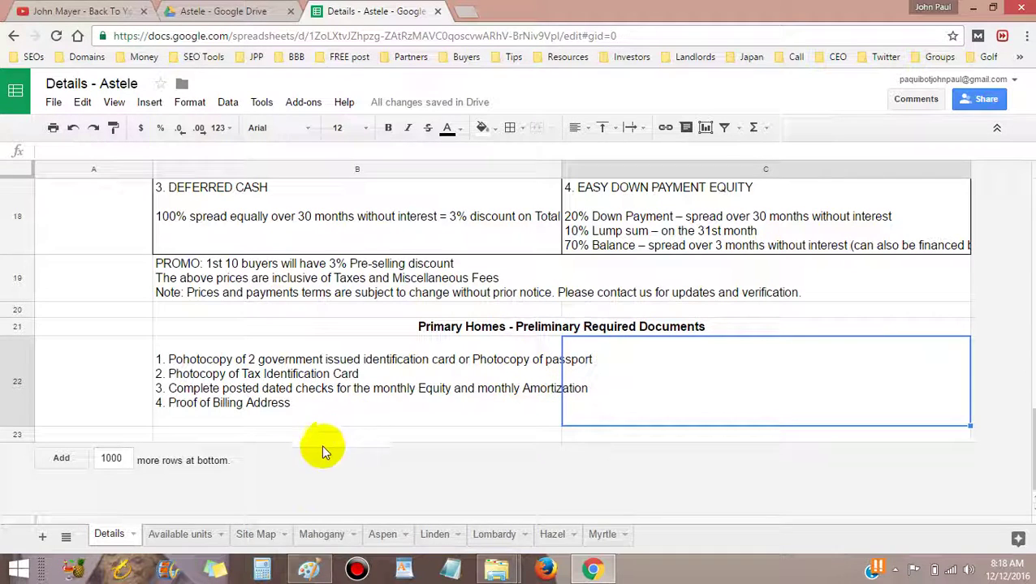
{"action": "left_click", "coordinate": [99, 364]}
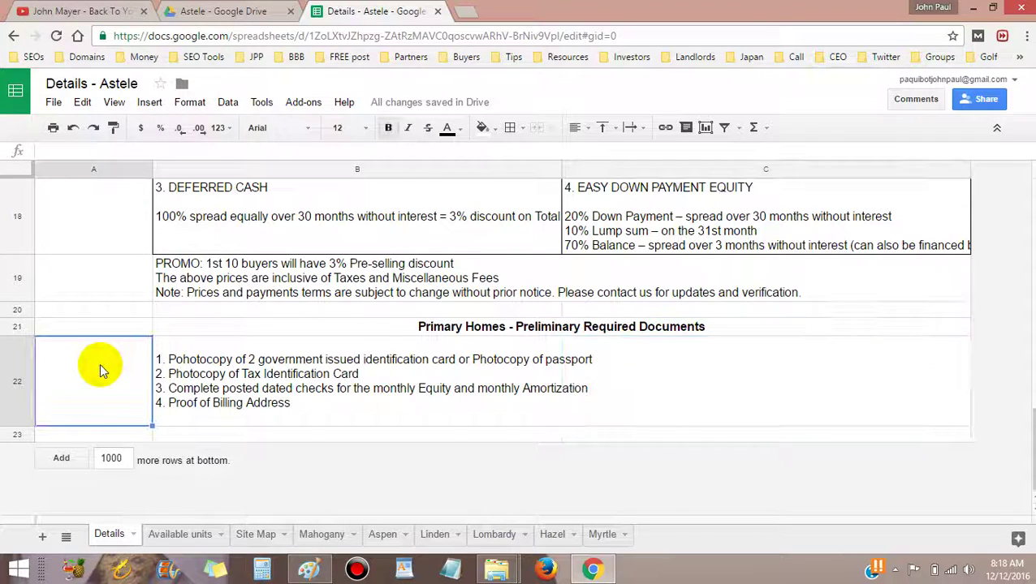
- Add a blank sheet after the Details sheet and look down to its last row
{"action": "left_click", "coordinate": [43, 539]}
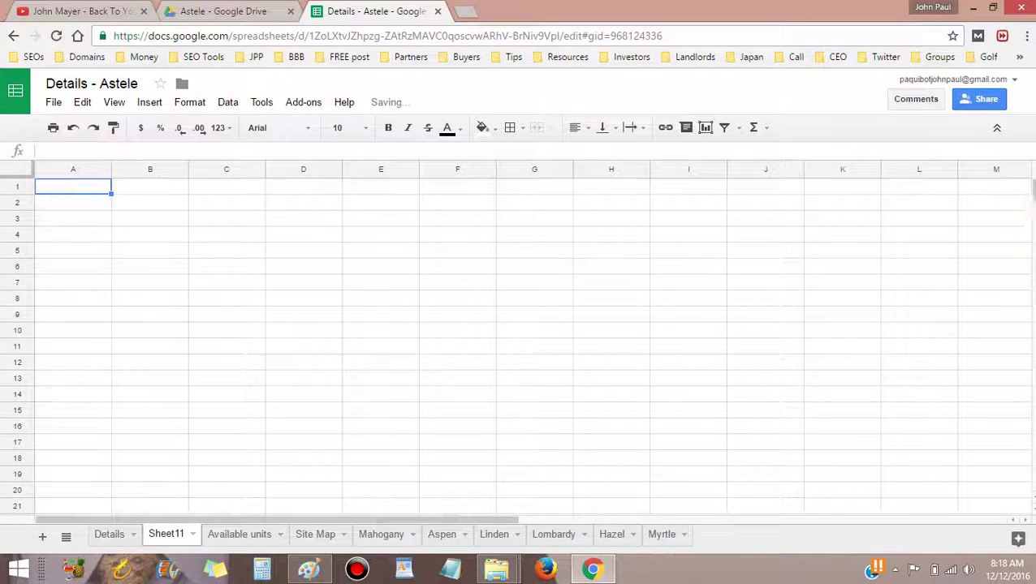
{"action": "scroll", "coordinate": [325, 341], "scroll_direction": "down", "scroll_amount": 5}
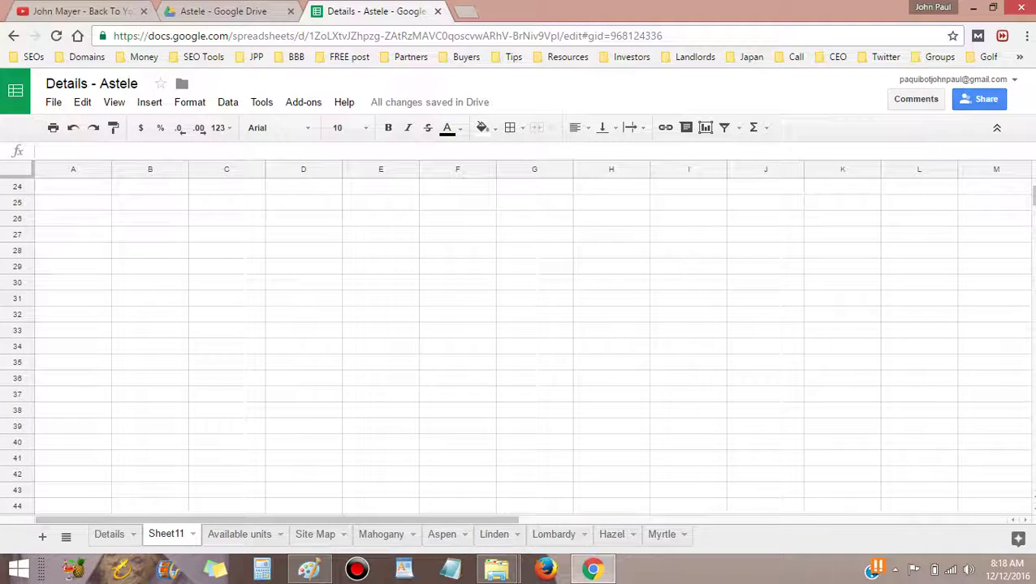
{"action": "left_click_drag", "start_coordinate": [1031, 195], "coordinate": [1030, 487]}
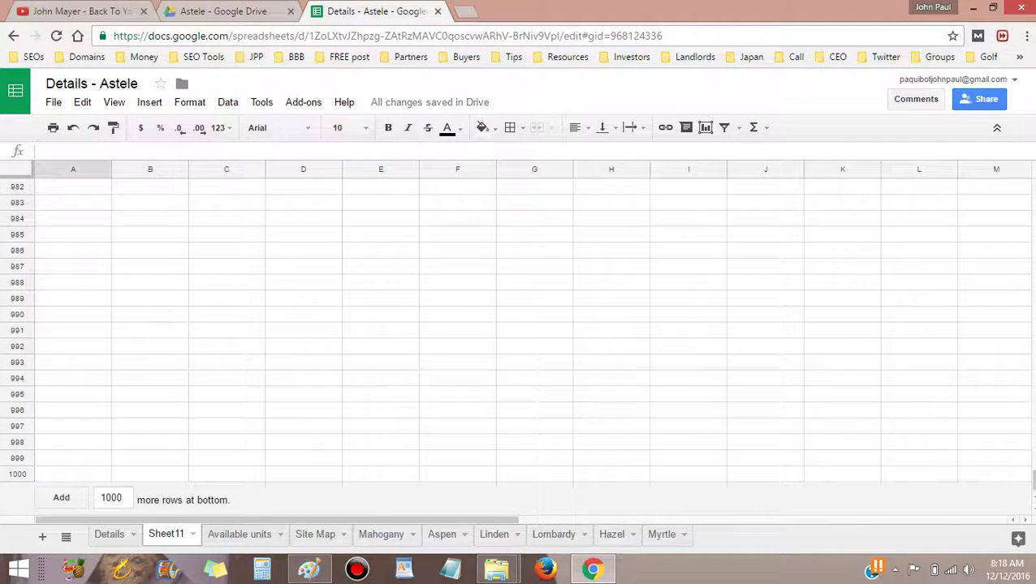
- Delete the newly added blank sheet from the spreadsheet
{"action": "left_click", "coordinate": [194, 536]}
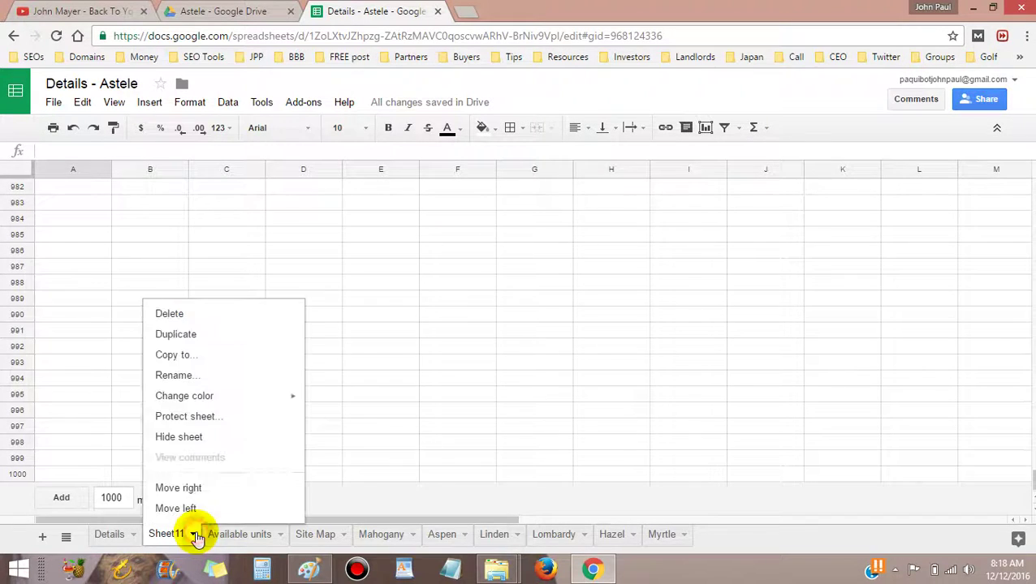
{"action": "left_click", "coordinate": [220, 315]}
{"action": "left_click", "coordinate": [351, 346]}
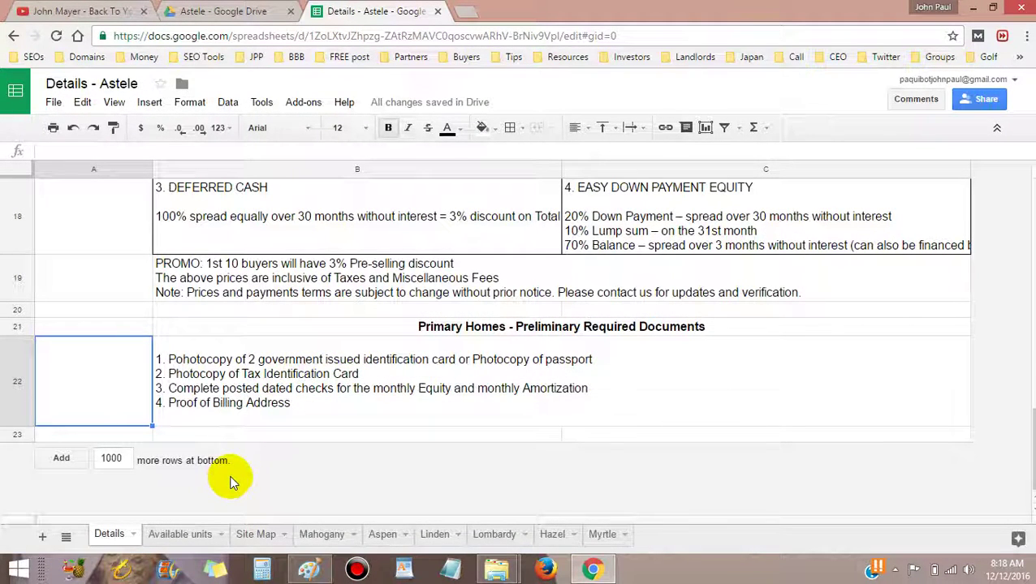
- Look over the heading and full price list image in Available units, and the heading and map in the Site Map sheet
{"action": "left_click", "coordinate": [178, 539]}
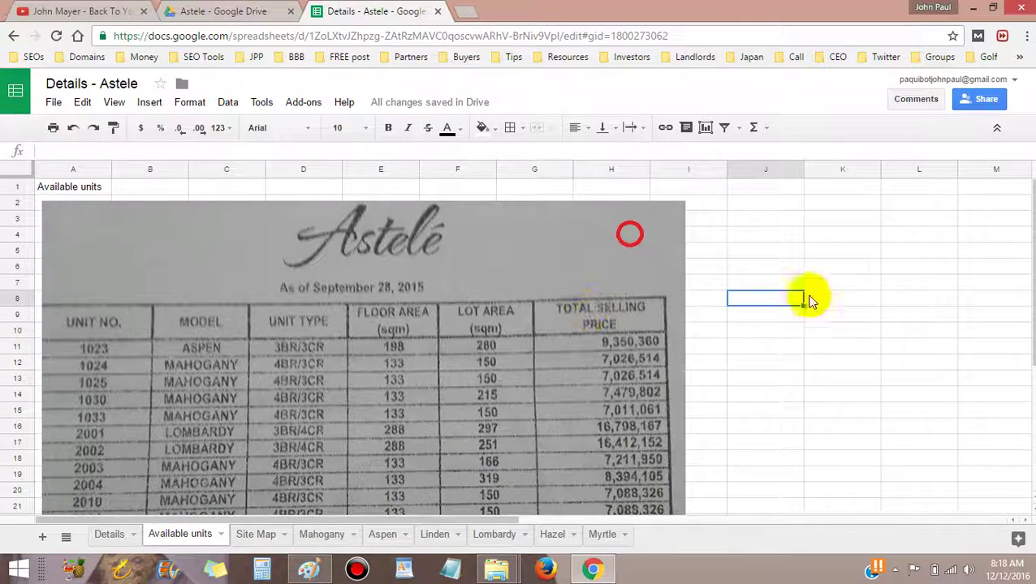
{"action": "scroll", "coordinate": [731, 339], "scroll_direction": "down", "scroll_amount": 3}
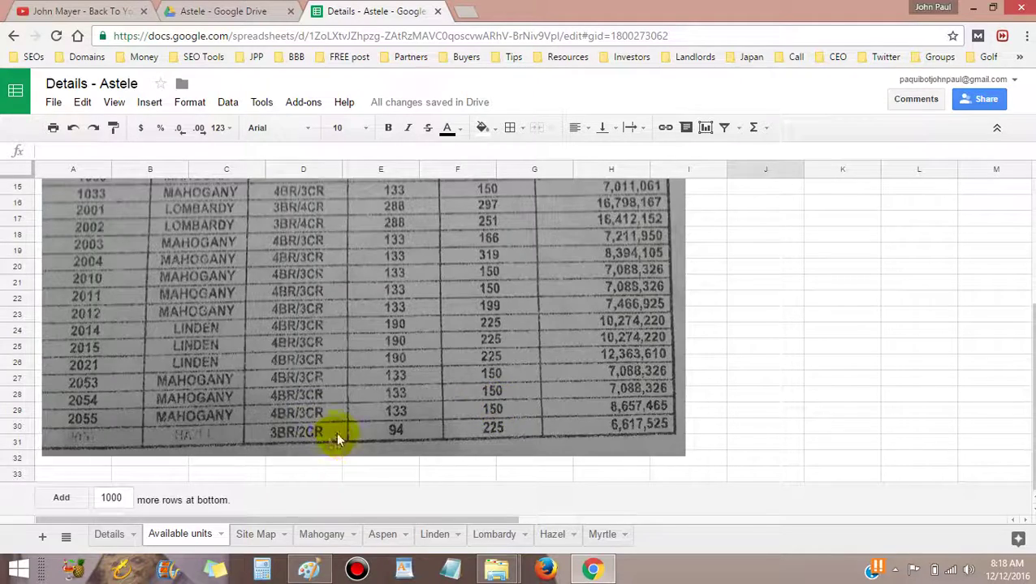
{"action": "scroll", "coordinate": [336, 432], "scroll_direction": "up", "scroll_amount": 3}
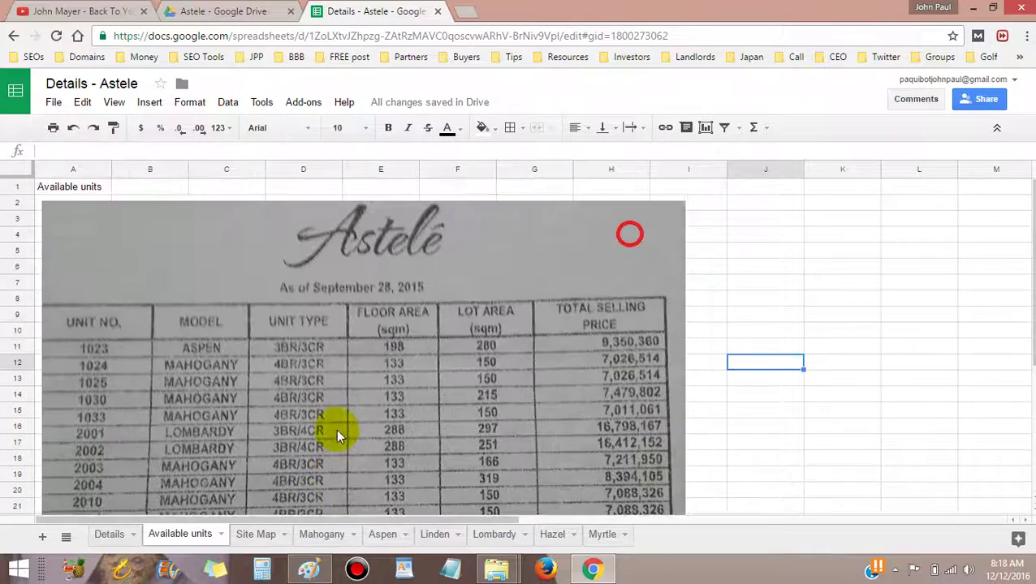
{"action": "left_click", "coordinate": [52, 188]}
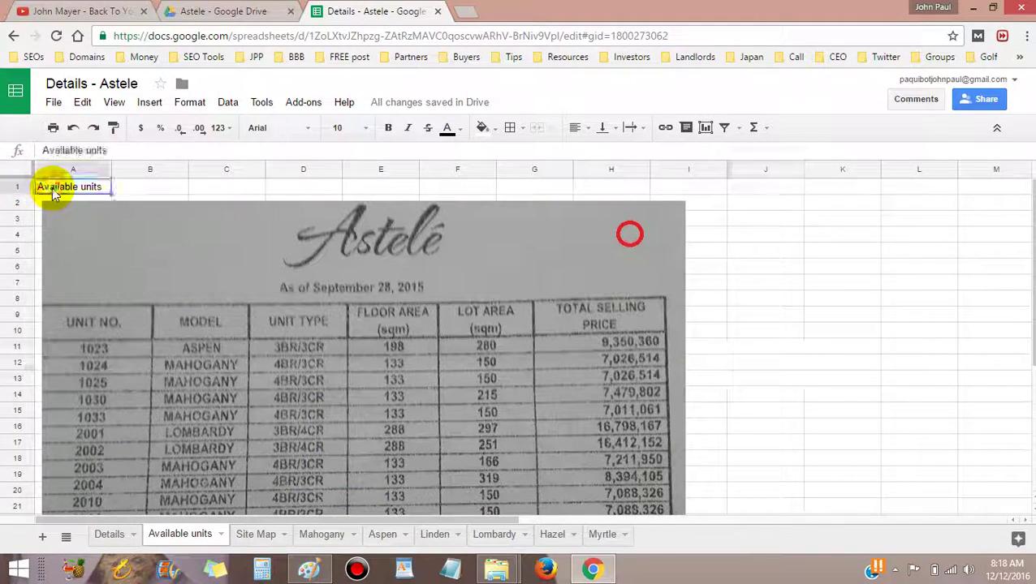
{"action": "left_click", "coordinate": [122, 187]}
{"action": "left_click", "coordinate": [95, 188]}
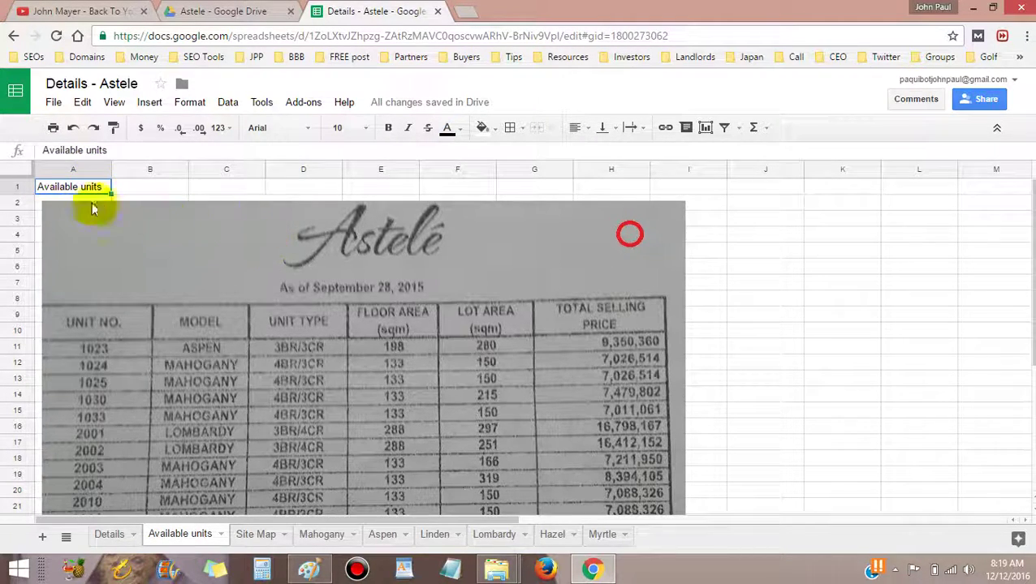
{"action": "left_click", "coordinate": [207, 292]}
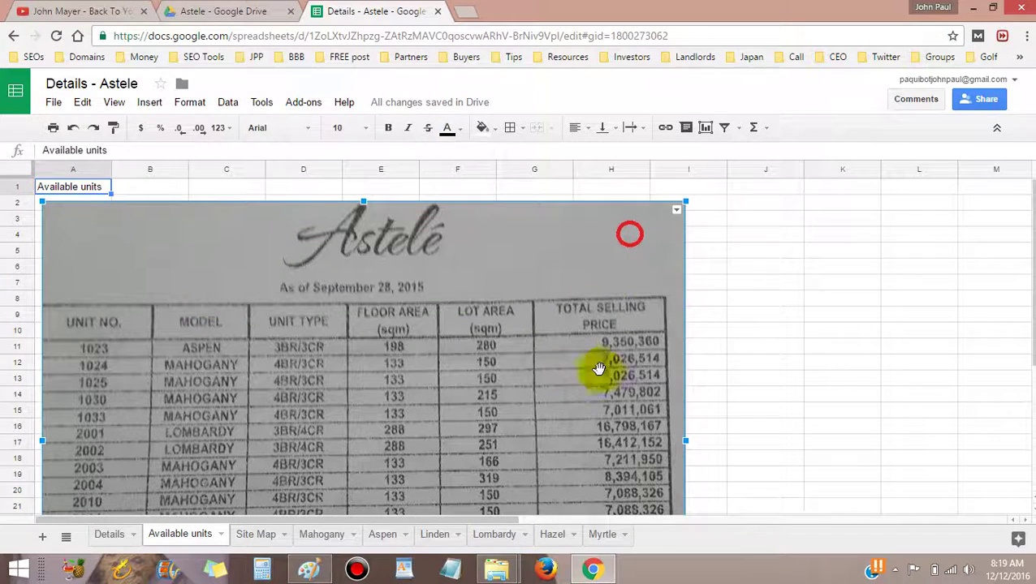
{"action": "left_click", "coordinate": [66, 185]}
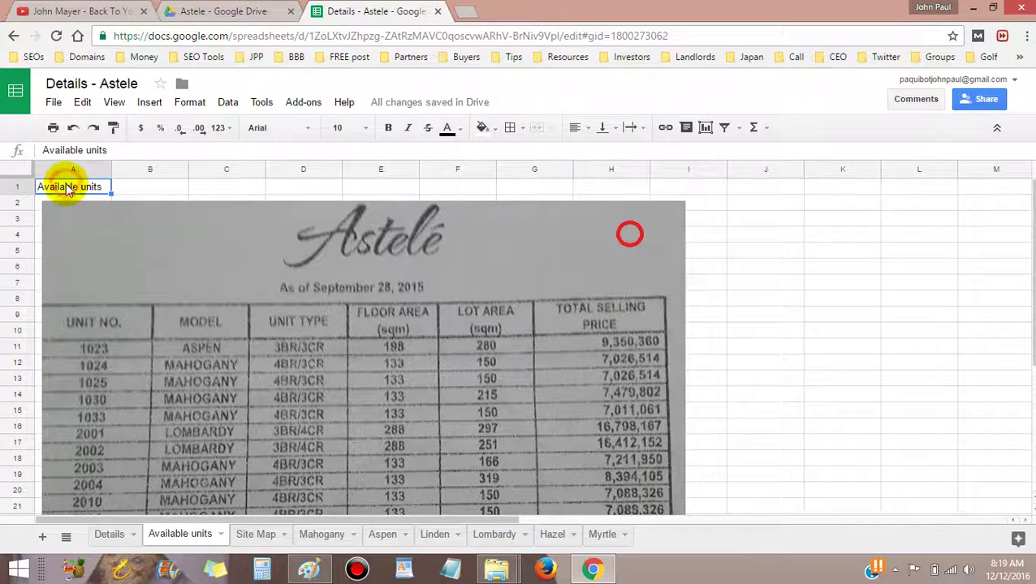
{"action": "left_click", "coordinate": [127, 189]}
{"action": "left_click", "coordinate": [91, 188]}
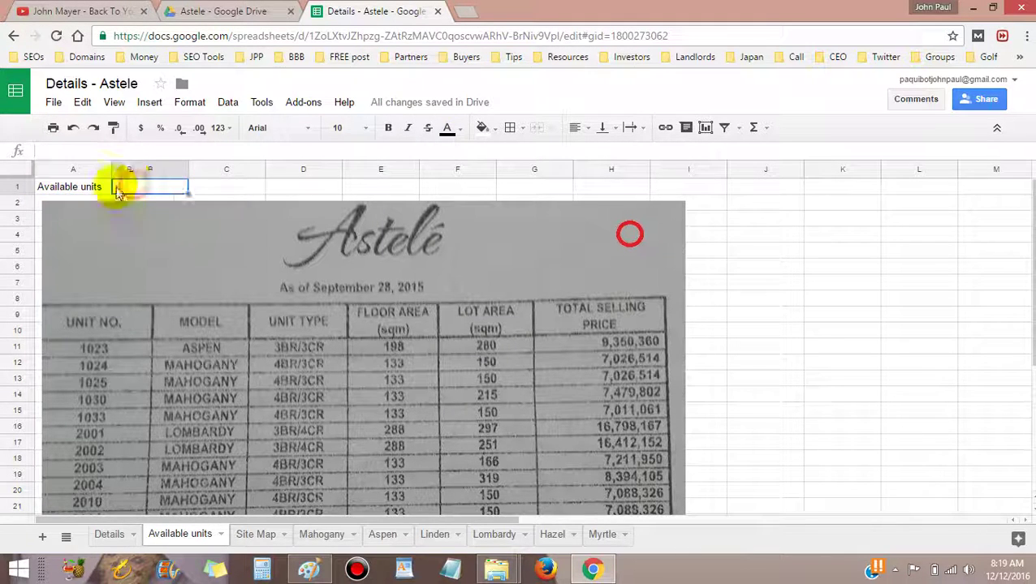
{"action": "scroll", "coordinate": [264, 336], "scroll_direction": "down", "scroll_amount": 5}
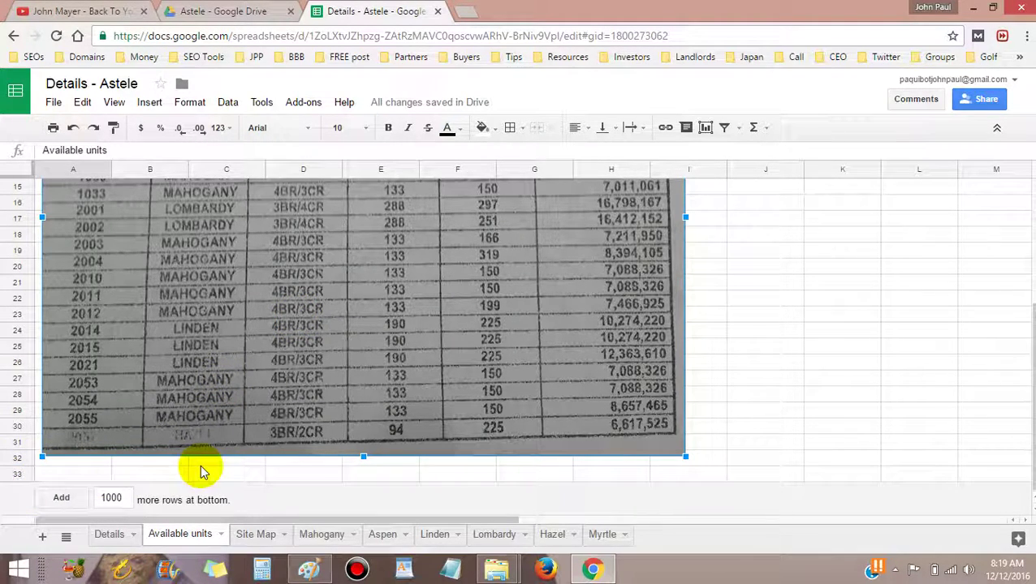
{"action": "left_click", "coordinate": [258, 535]}
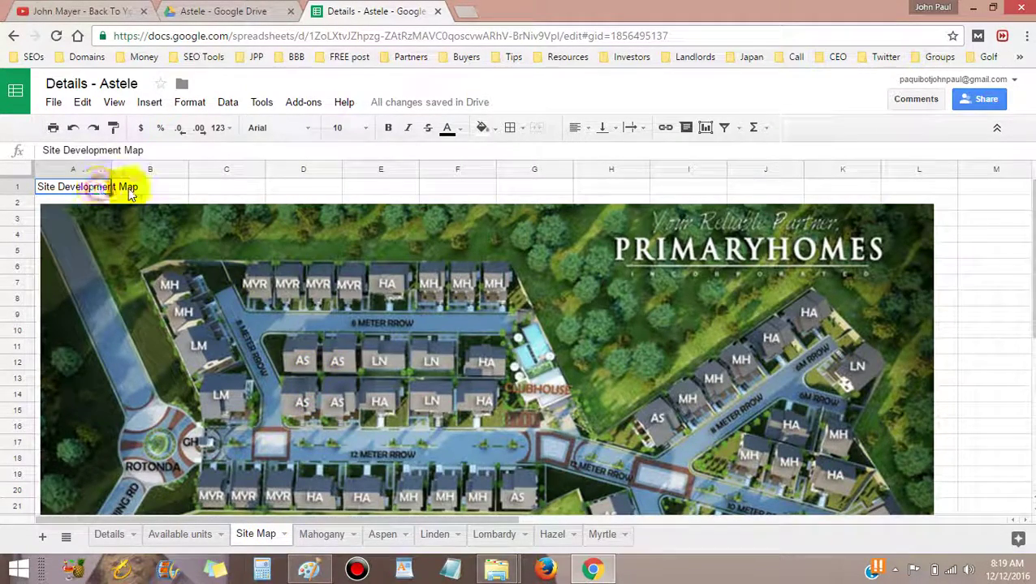
{"action": "left_click", "coordinate": [135, 191]}
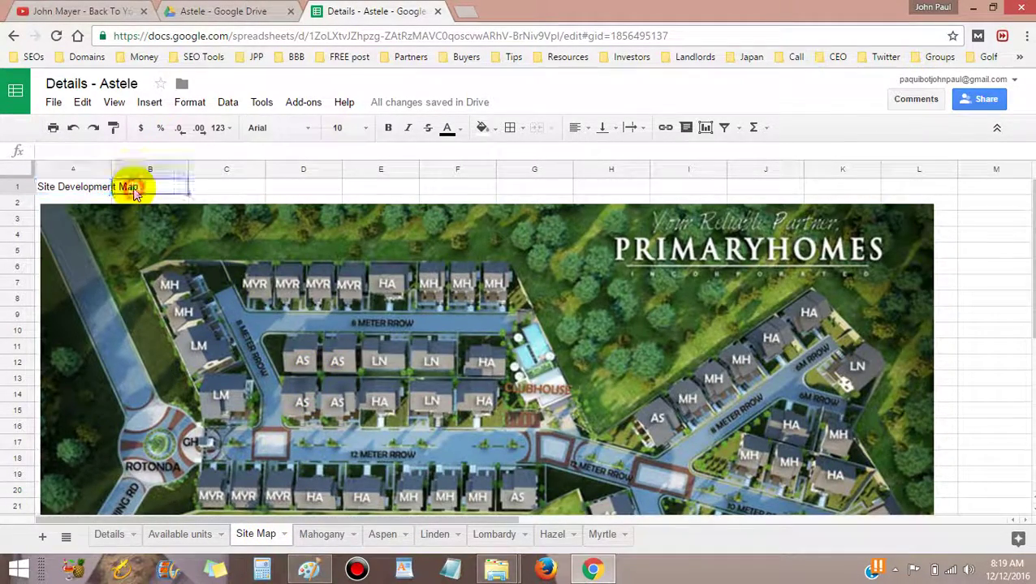
- Examine the Linden sheet's unit description, total selling price, 80% balance, interest rate and factor rate
{"action": "left_click", "coordinate": [436, 536]}
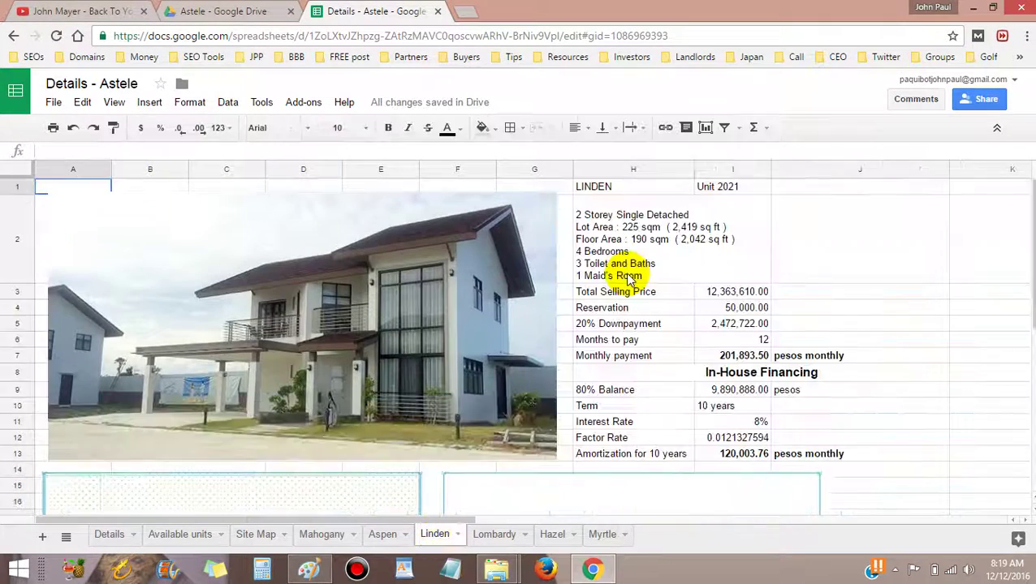
{"action": "left_click", "coordinate": [861, 260]}
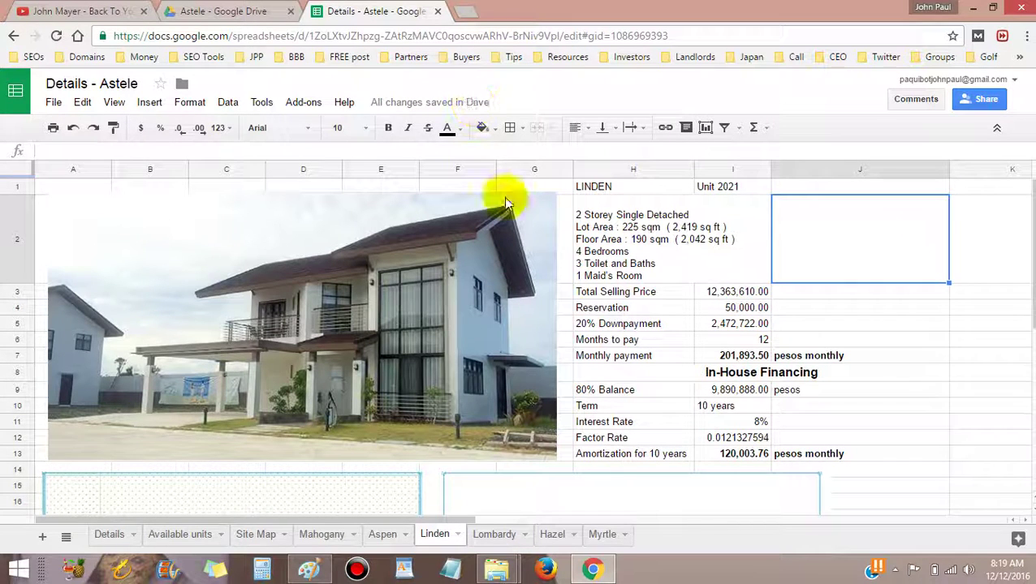
{"action": "left_click", "coordinate": [716, 296]}
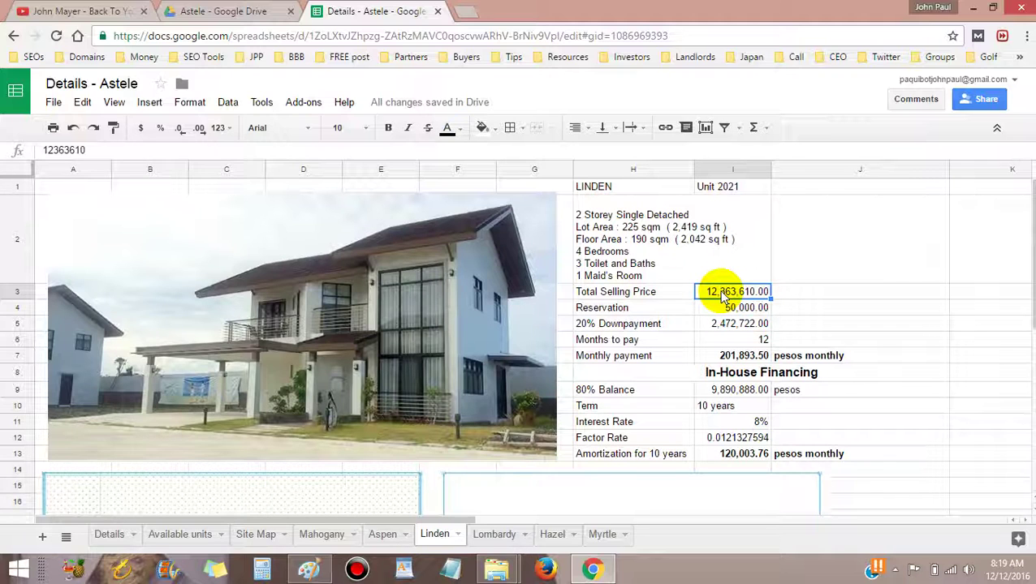
{"action": "left_click", "coordinate": [746, 394]}
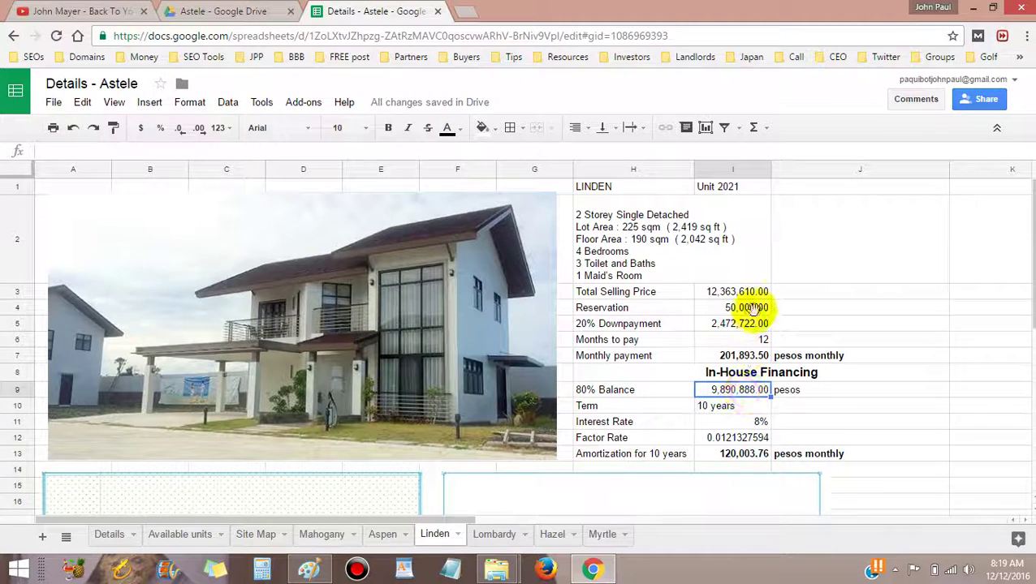
{"action": "left_click", "coordinate": [757, 423]}
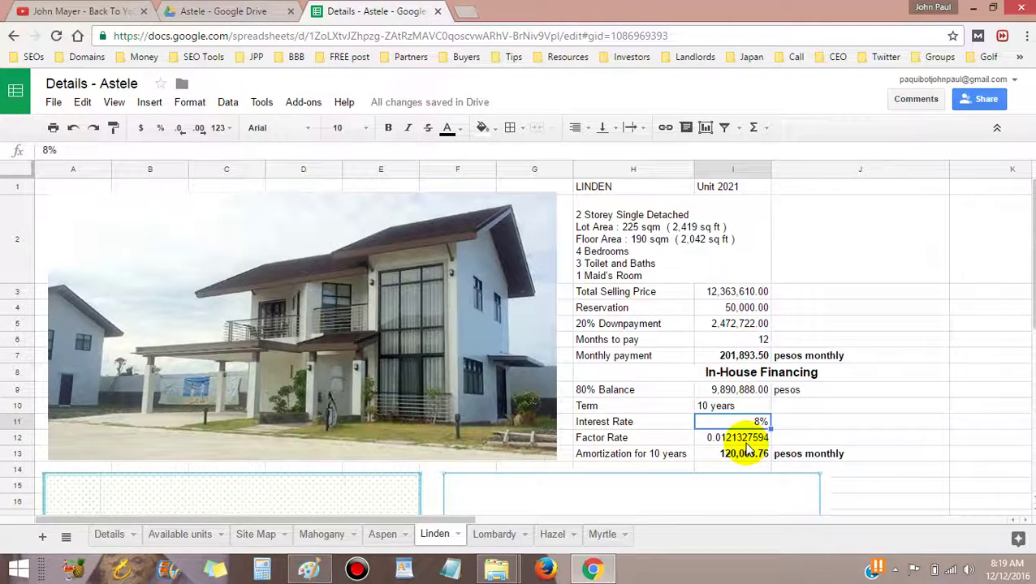
{"action": "left_click", "coordinate": [745, 443]}
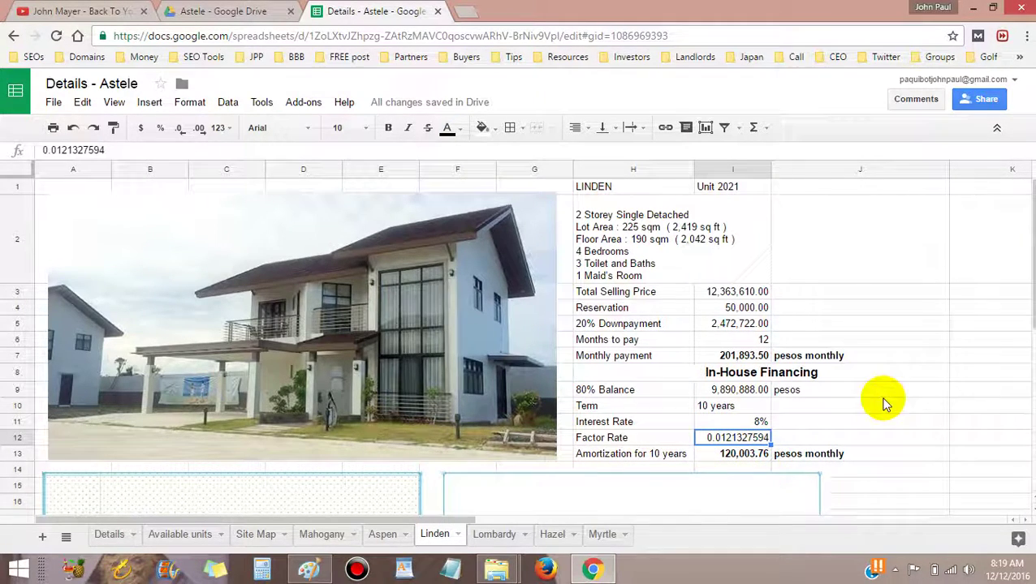
- Open the Watch Interior Video link below the Linden floor plans and mute the video
{"action": "scroll", "coordinate": [854, 379], "scroll_direction": "down", "scroll_amount": 5}
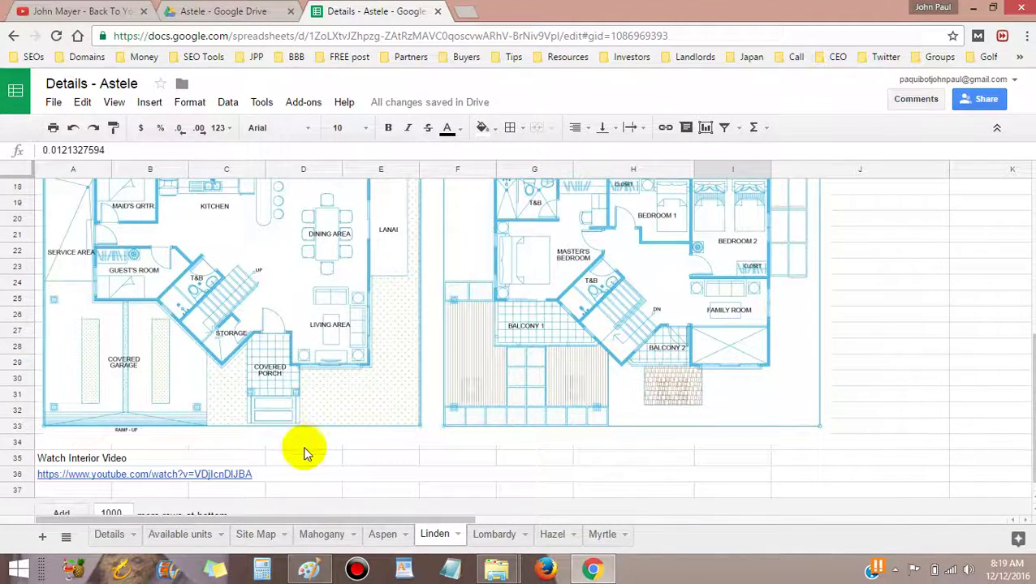
{"action": "left_click", "coordinate": [204, 477]}
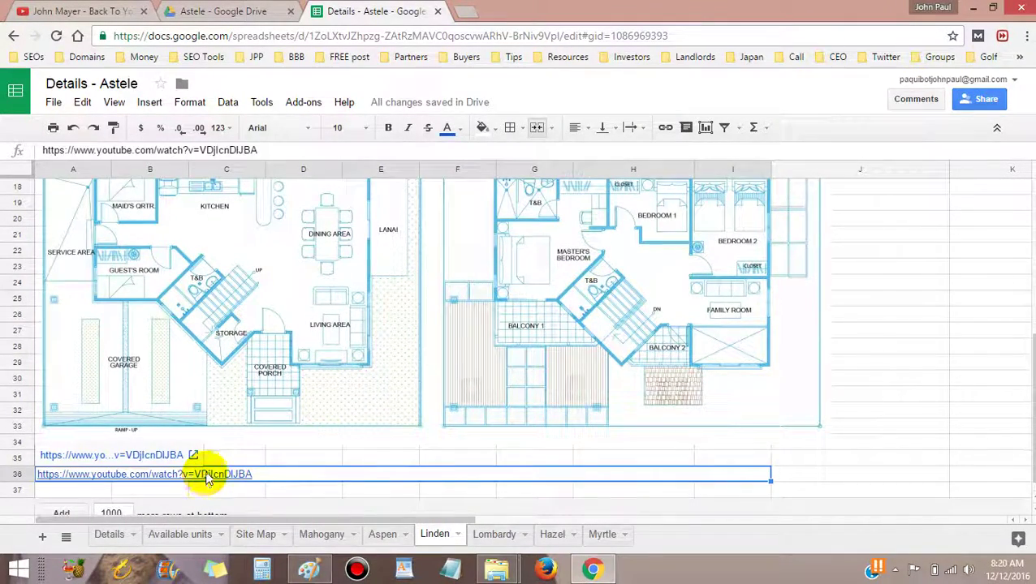
{"action": "left_click", "coordinate": [433, 439]}
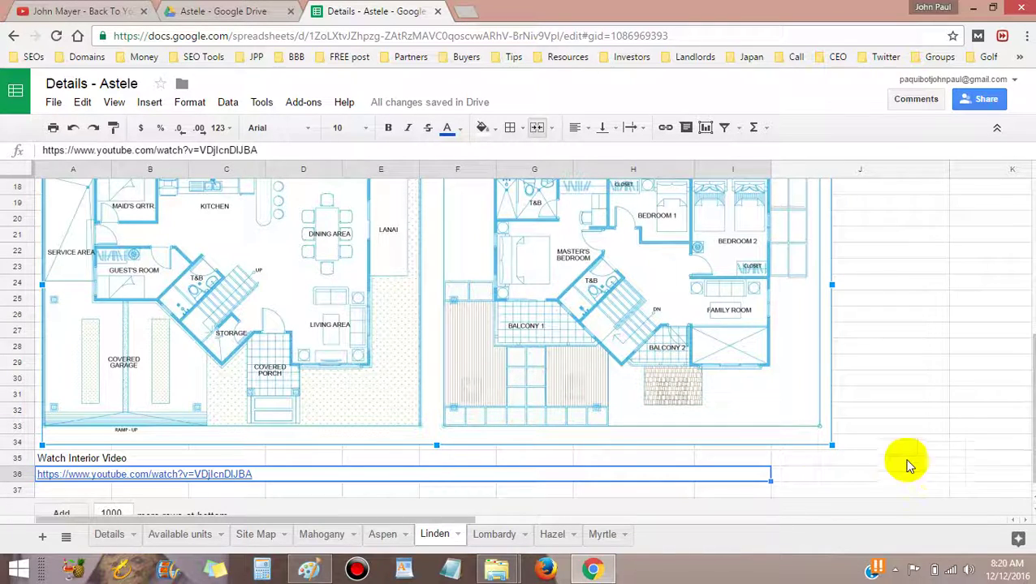
{"action": "left_click", "coordinate": [935, 408]}
{"action": "left_click", "coordinate": [205, 477]}
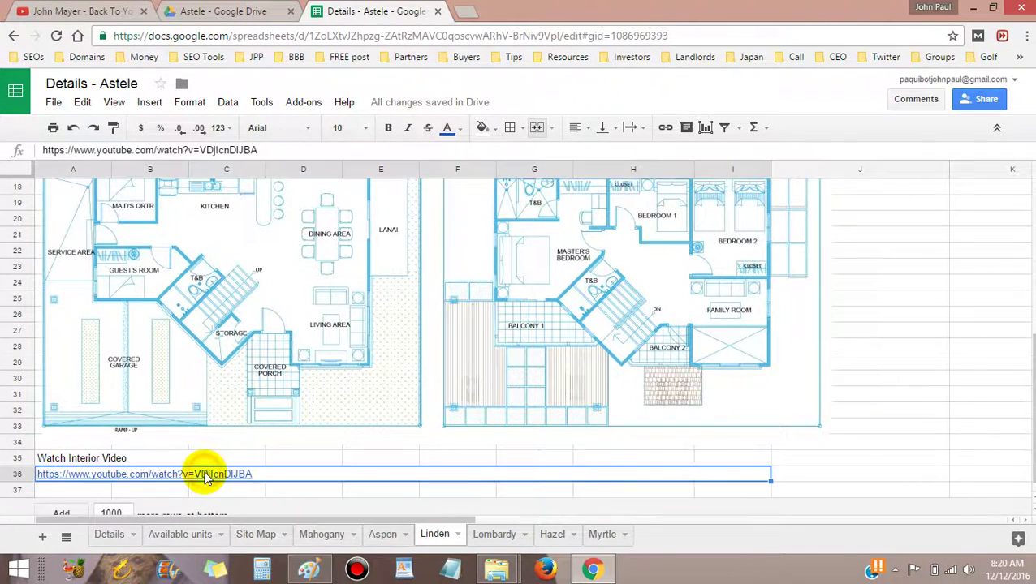
{"action": "left_click", "coordinate": [151, 455]}
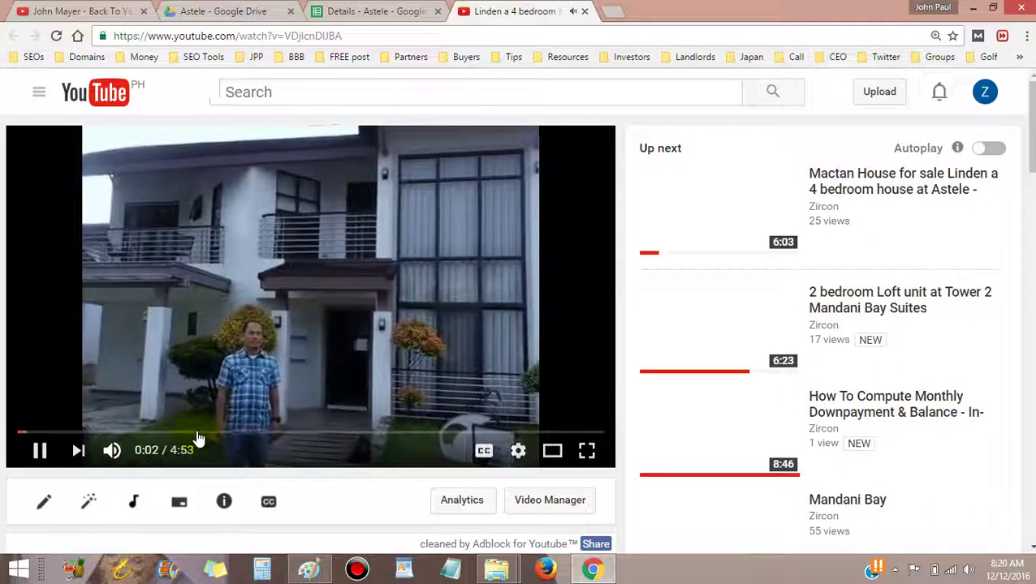
{"action": "key", "text": "m"}
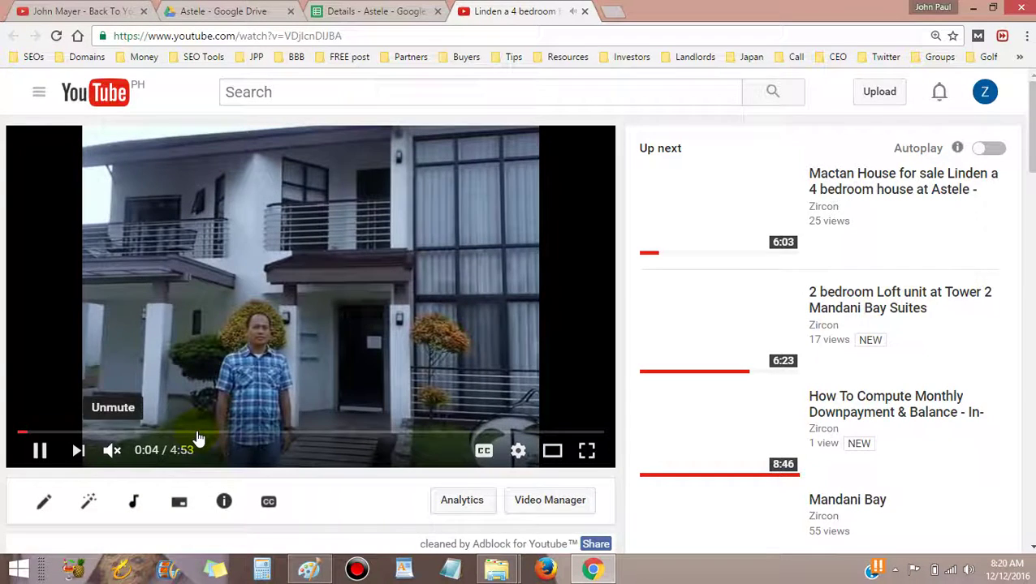
- Skip ahead to about 1:29 in the Linden video to view the house interior, and close the video page
{"action": "left_click", "coordinate": [198, 435]}
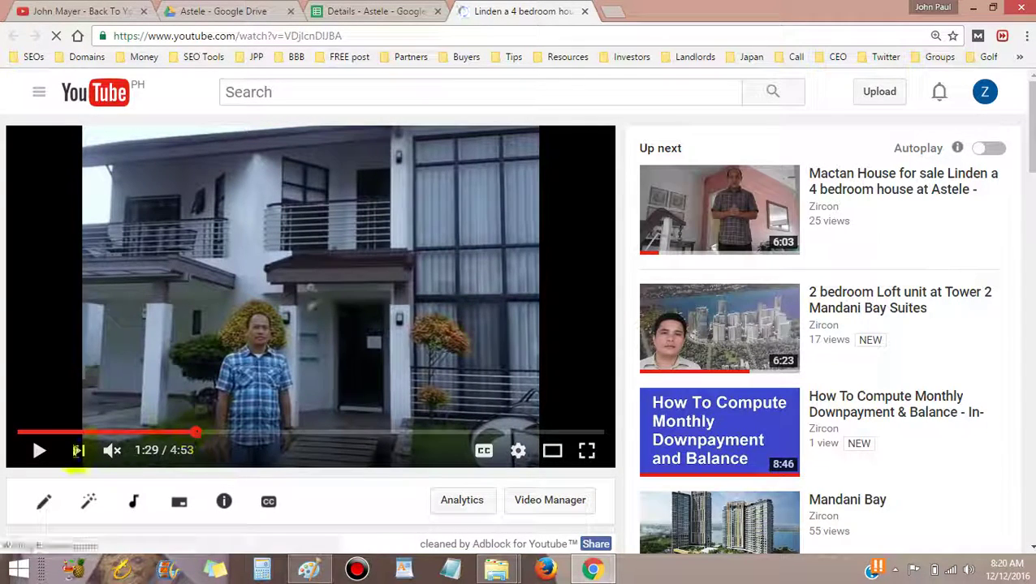
{"action": "left_click", "coordinate": [402, 218]}
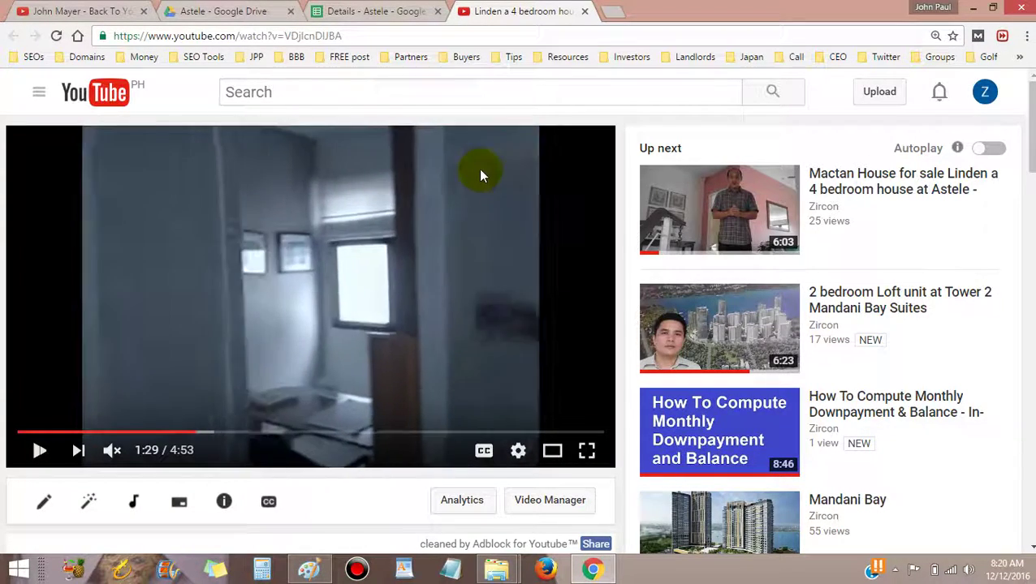
{"action": "left_click", "coordinate": [110, 452]}
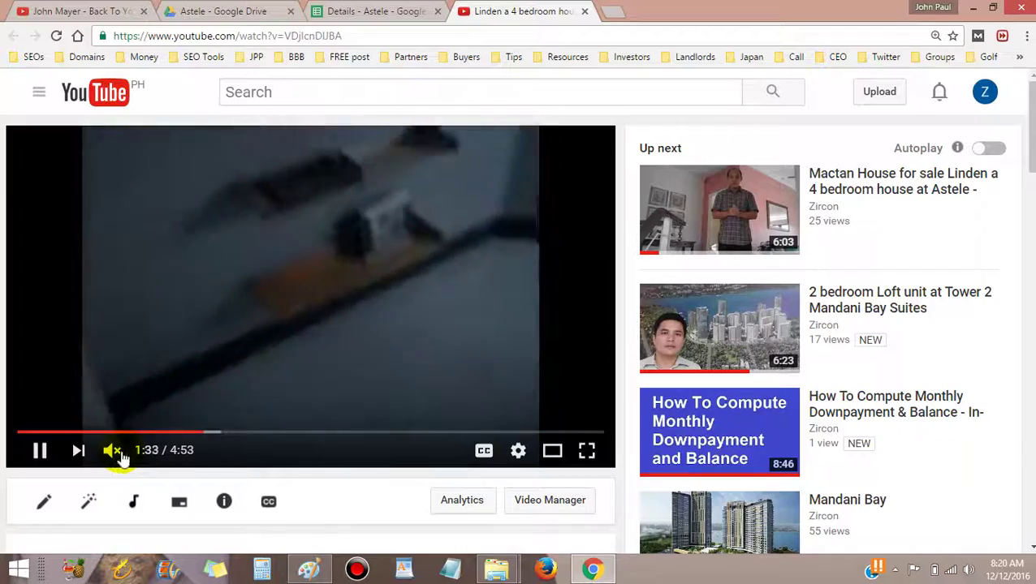
{"action": "left_click", "coordinate": [112, 452]}
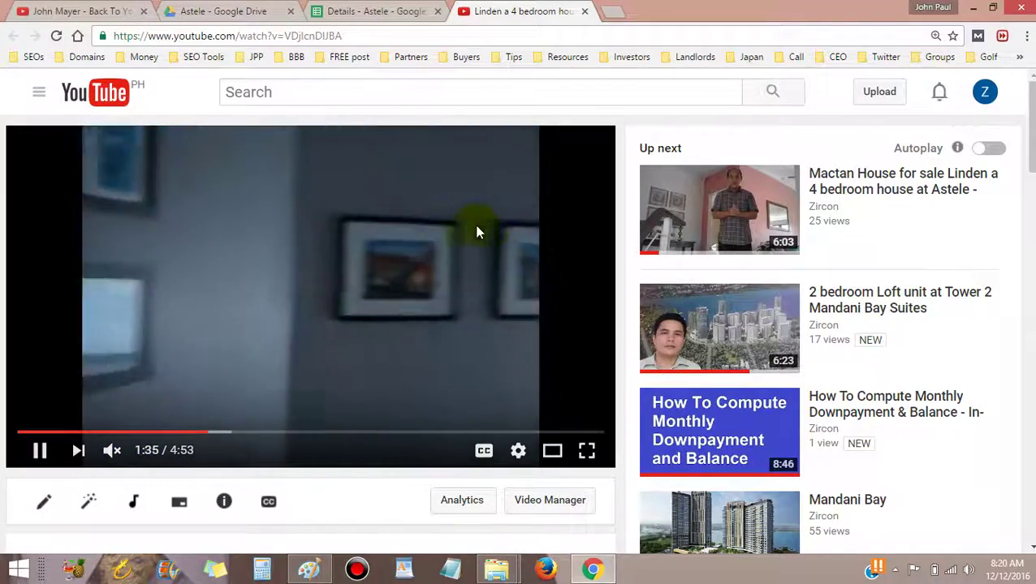
{"action": "left_click", "coordinate": [585, 13]}
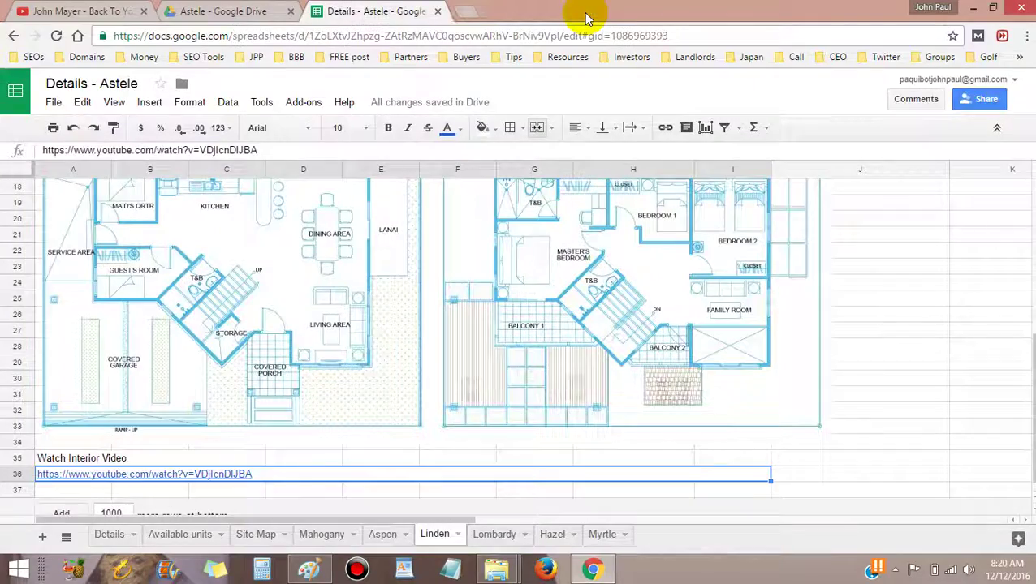
- Open the YouTube link beside the Astele project name in the first row of the Details sheet
{"action": "left_click", "coordinate": [114, 535]}
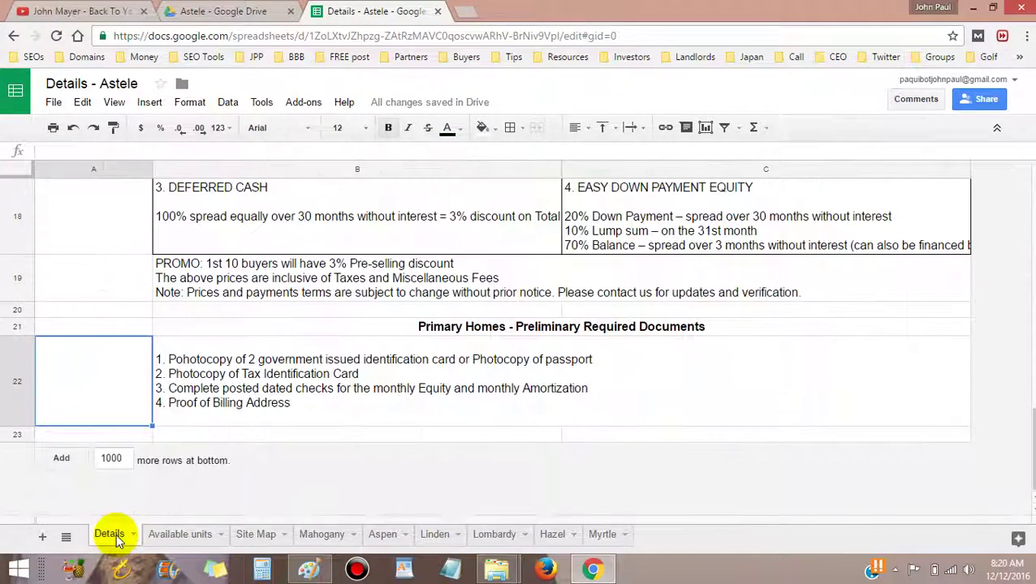
{"action": "scroll", "coordinate": [601, 342], "scroll_direction": "up", "scroll_amount": 10}
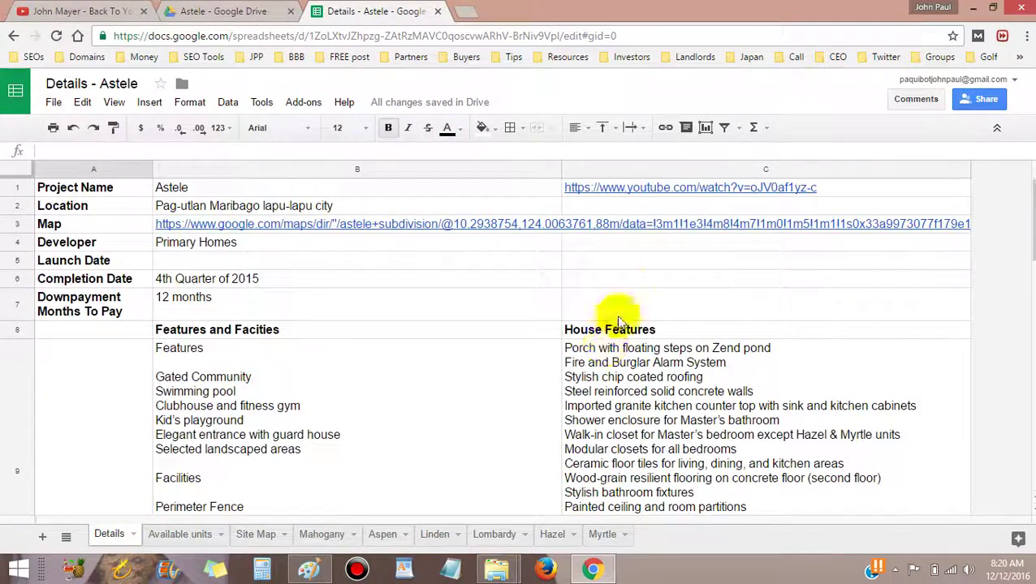
{"action": "left_click", "coordinate": [620, 193]}
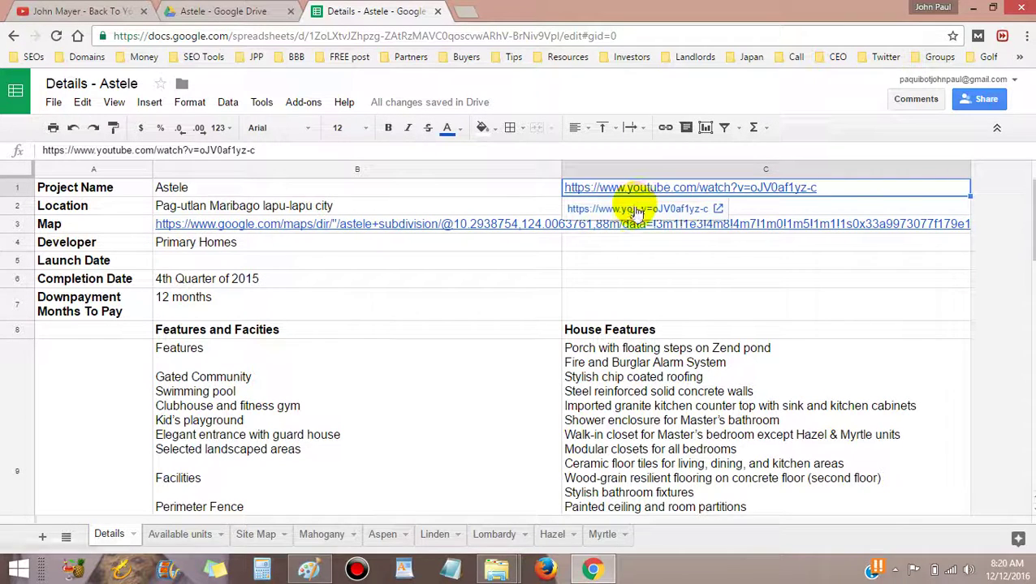
{"action": "left_click", "coordinate": [638, 210]}
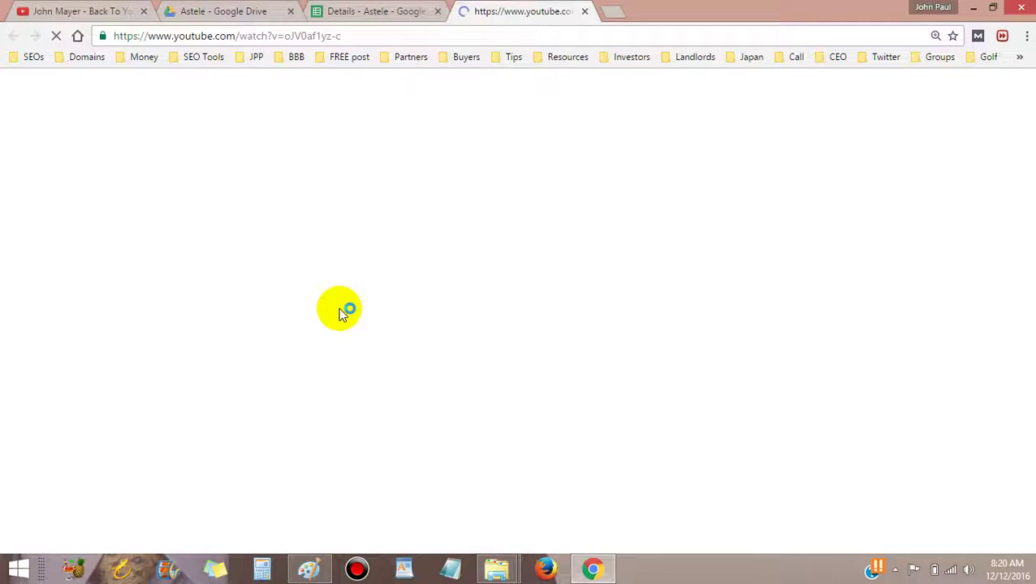